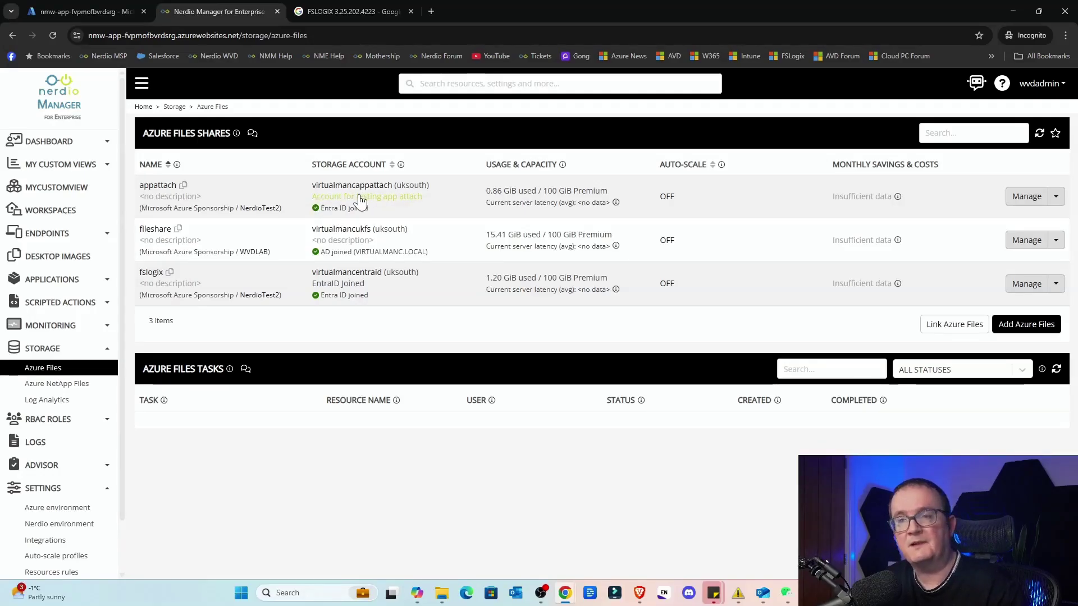
# - Open Settings > Integrations to list the Default profile, FSLogixCloudonly and FSLogixEntraID storage entries
pyautogui.scroll(-1, 121, 331)
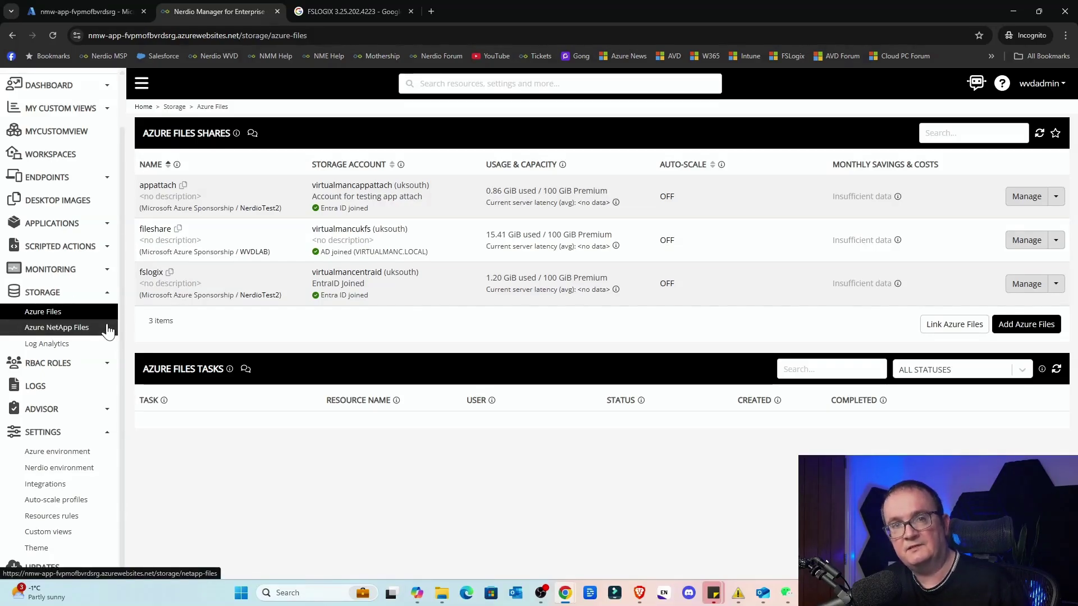
pyautogui.click(58, 485)
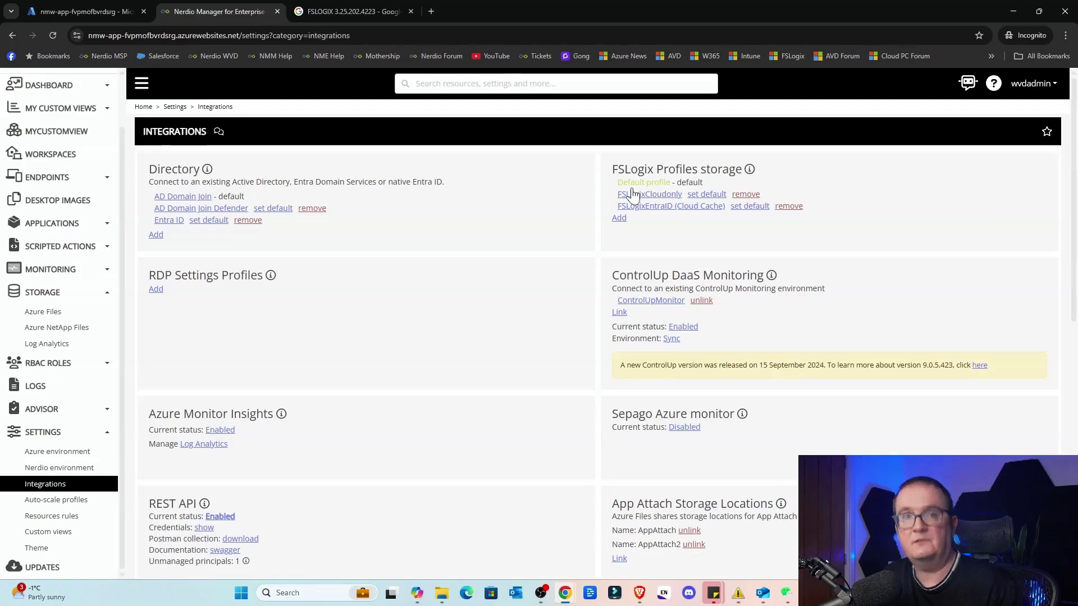
# - Open FSLogixEntraID, toggle Use Cloud Cache off and back on, then view the CCDLocations docs
pyautogui.click(674, 207)
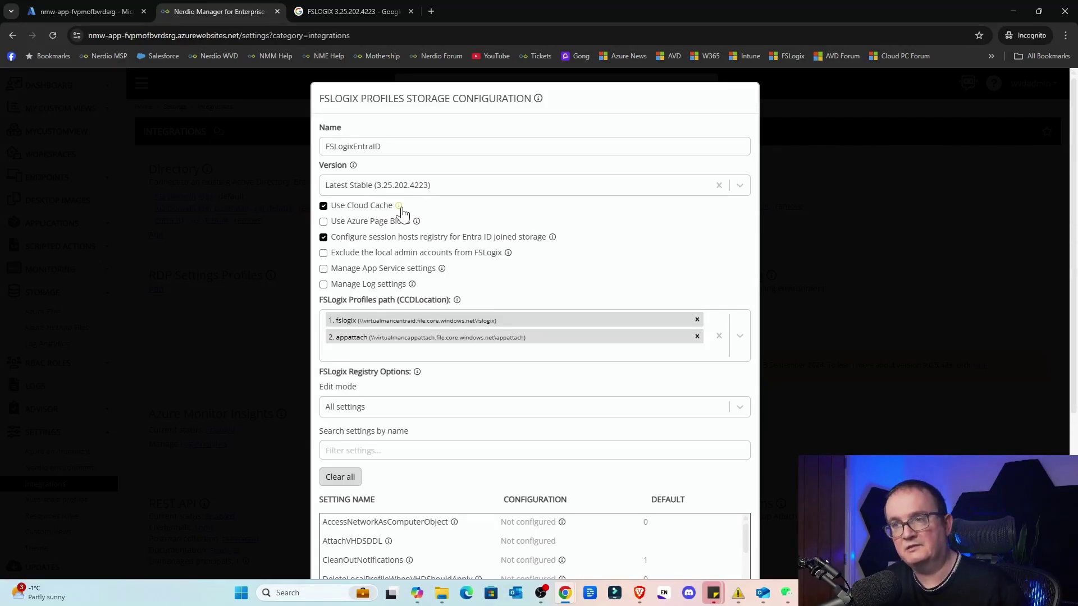
pyautogui.scroll(-1, 402, 213)
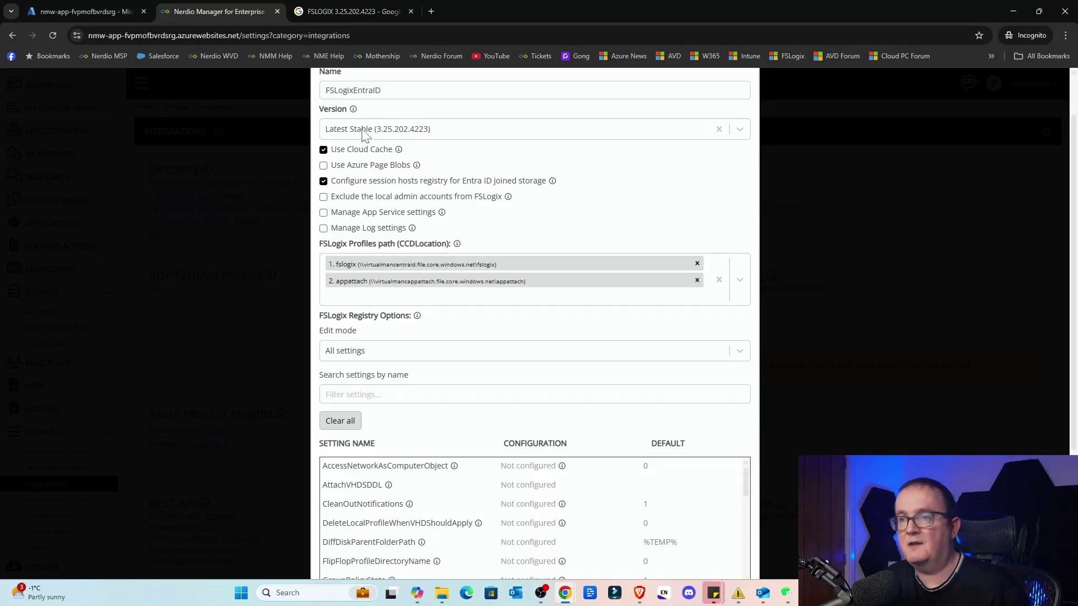
pyautogui.click(357, 155)
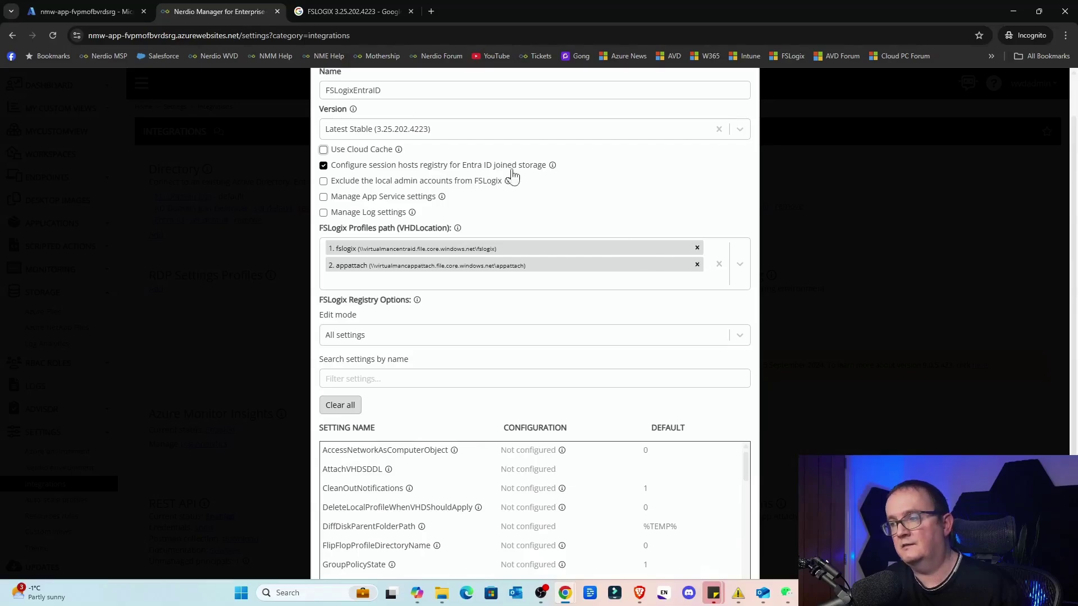
pyautogui.click(356, 150)
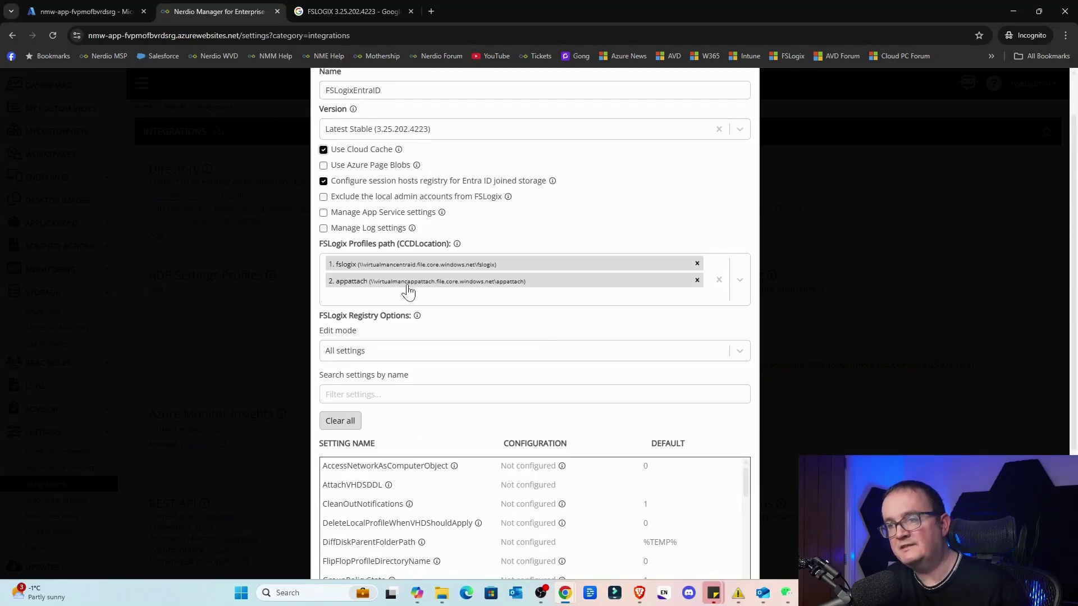
pyautogui.click(353, 150)
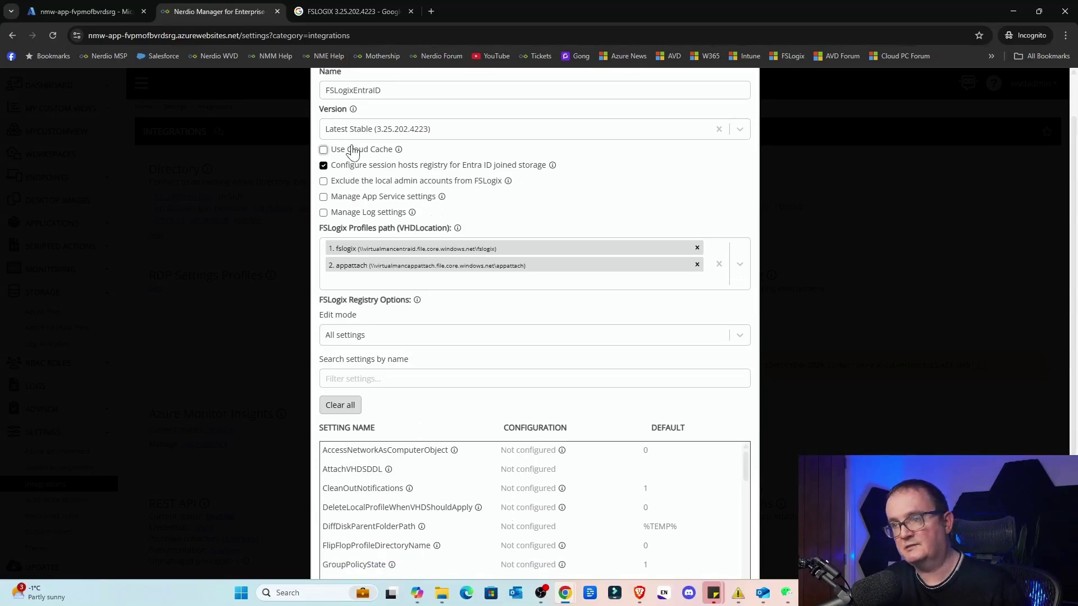
pyautogui.doubleClick(357, 149)
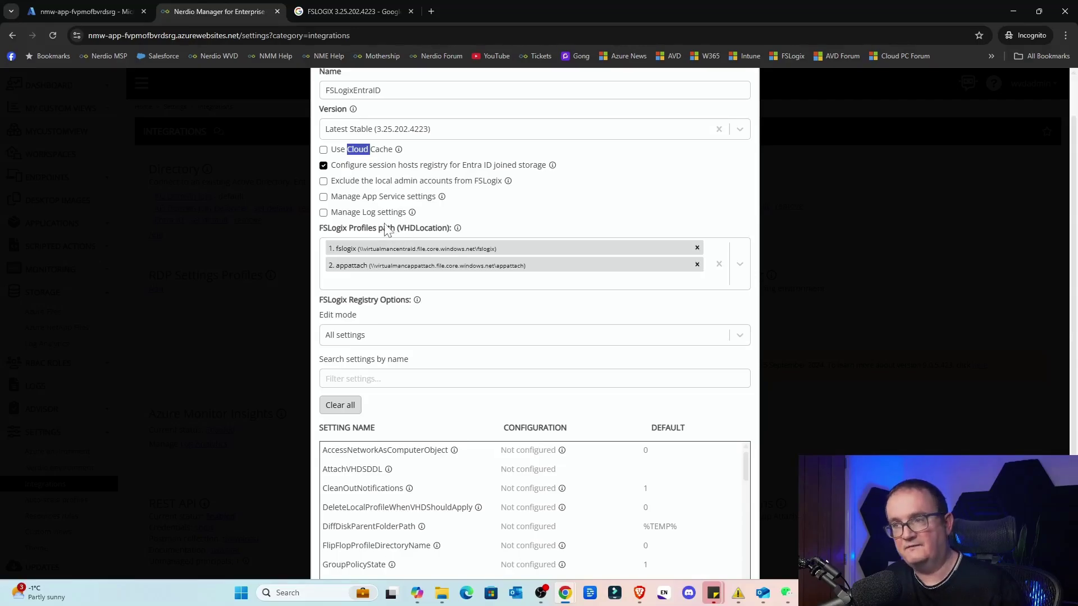
pyautogui.click(351, 150)
pyautogui.click(350, 151)
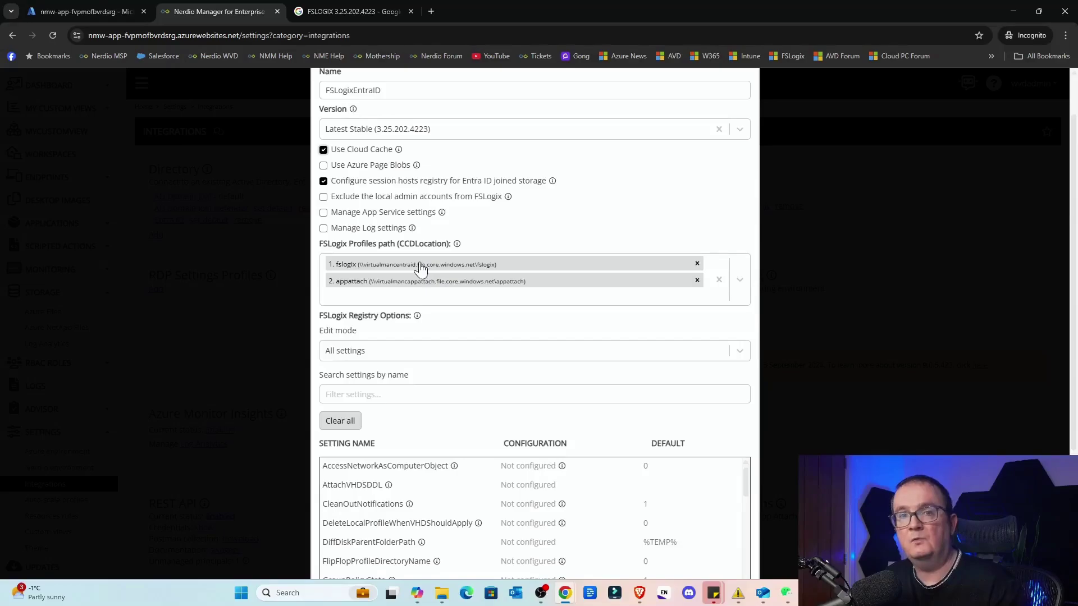
pyautogui.click(373, 9)
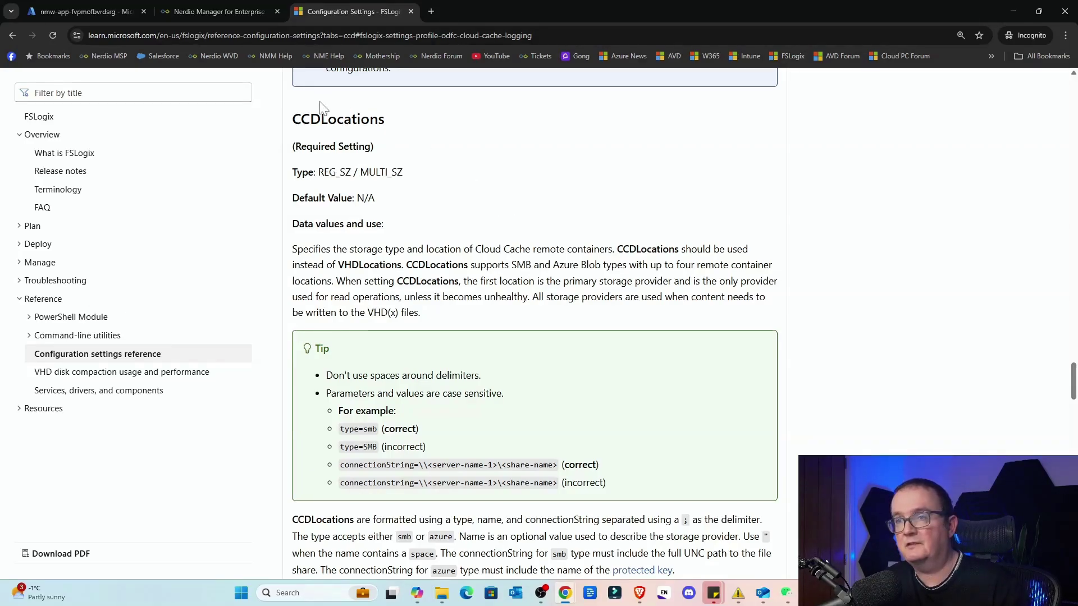
# - Highlight the CCDLocations heading and the connectionString case examples in the documentation
pyautogui.moveTo(292, 119); pyautogui.dragTo(370, 119)
pyautogui.click(376, 140)
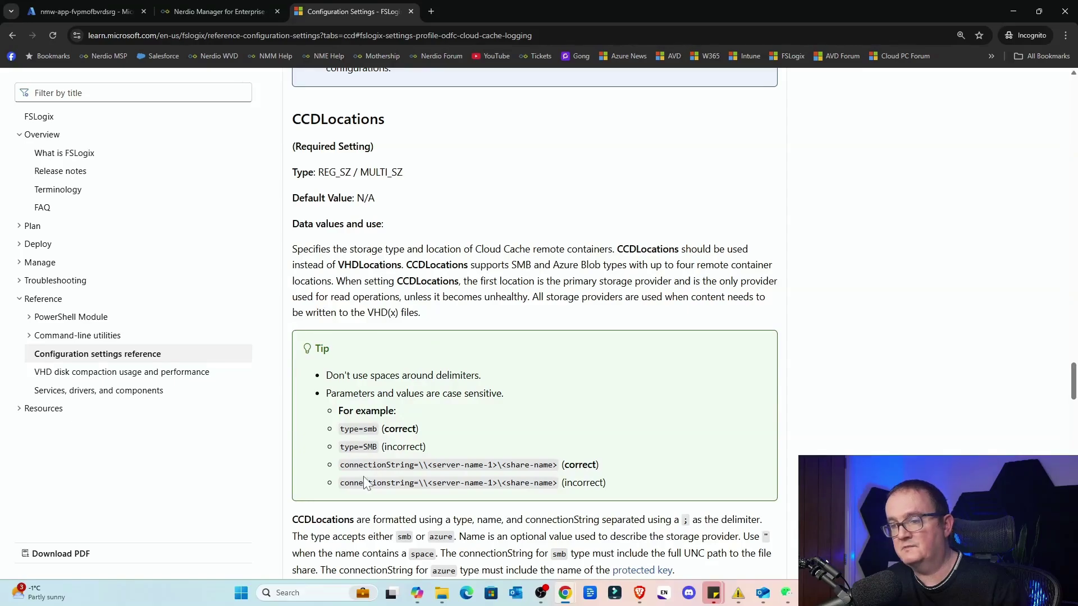
pyautogui.moveTo(365, 484); pyautogui.dragTo(505, 466)
pyautogui.click(505, 466)
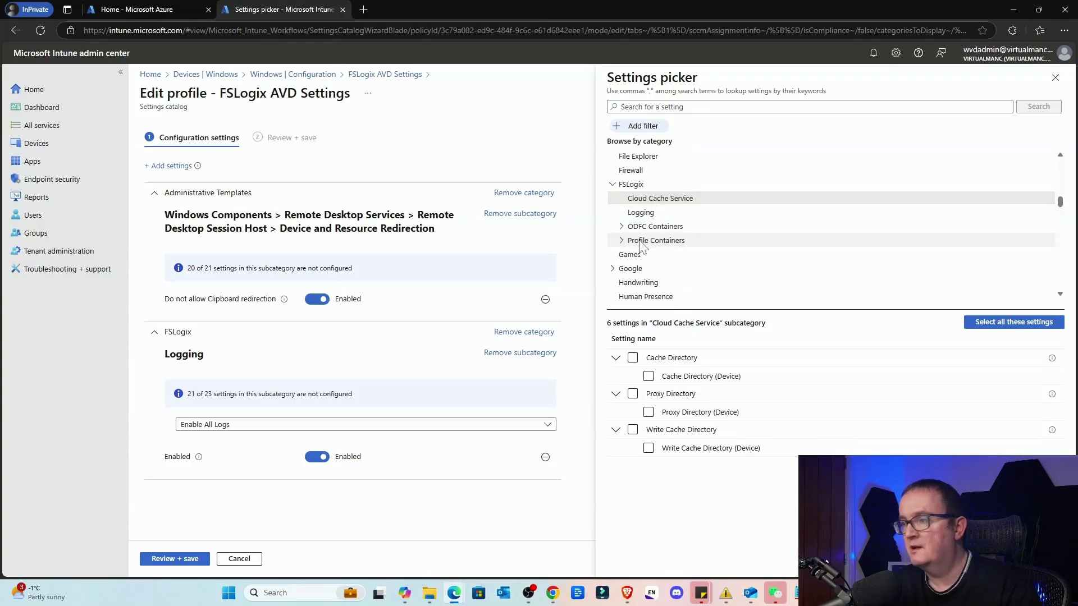
# - Under Profile Containers > Cloud Cache, add CCD Locations and Healthy Providers Required For Register
pyautogui.click(621, 242)
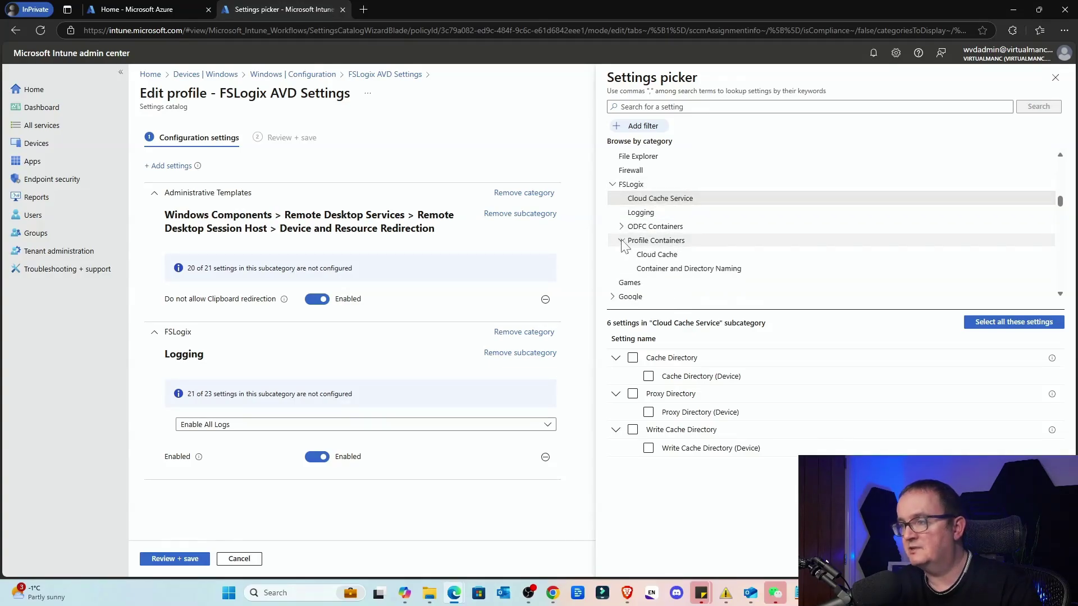
pyautogui.click(657, 254)
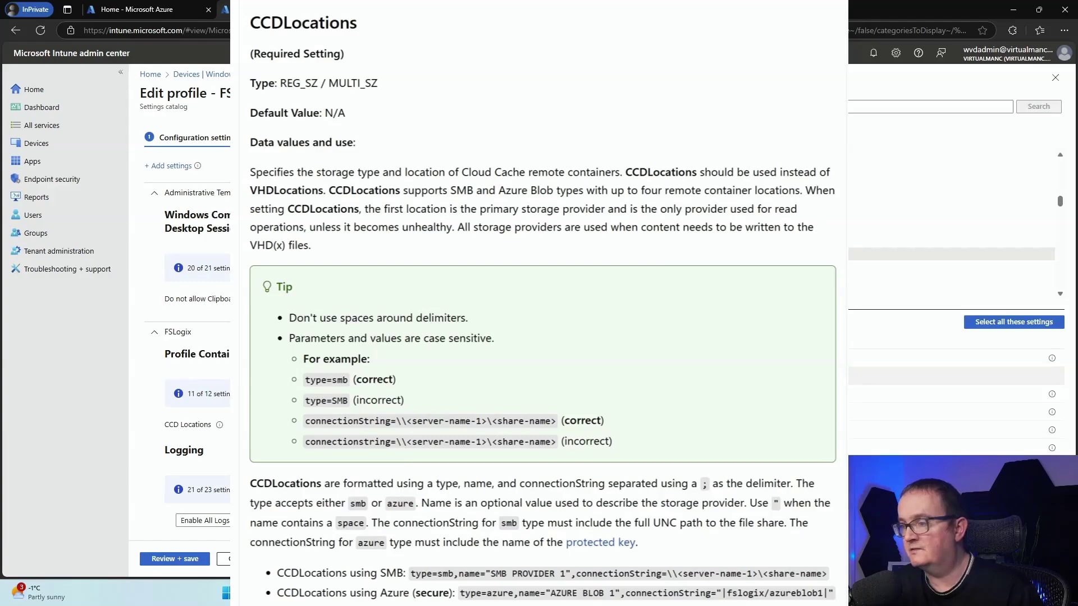
pyautogui.click(662, 376)
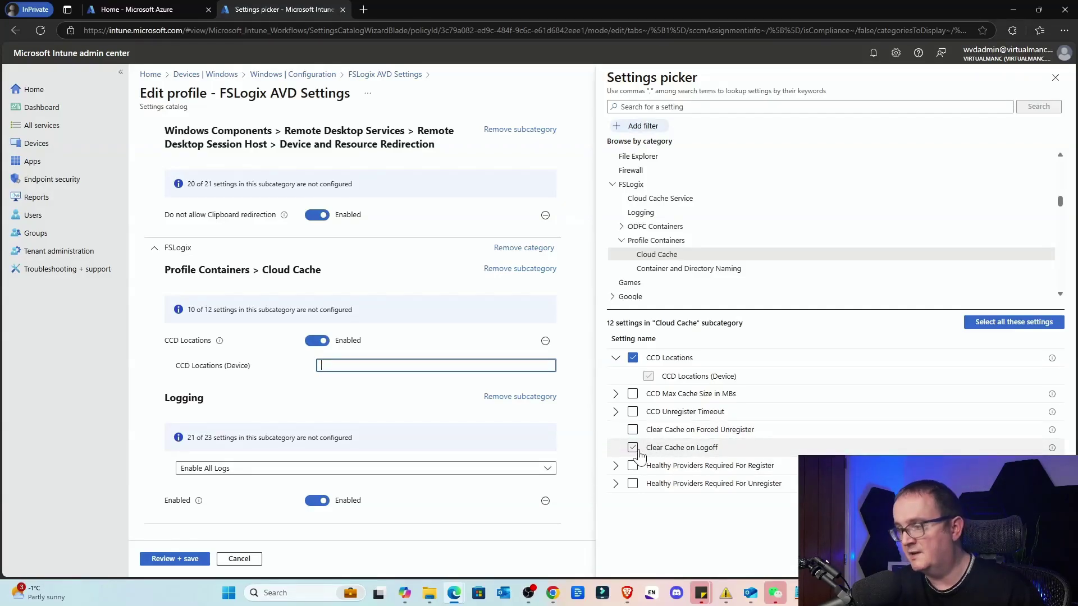
pyautogui.click(616, 466)
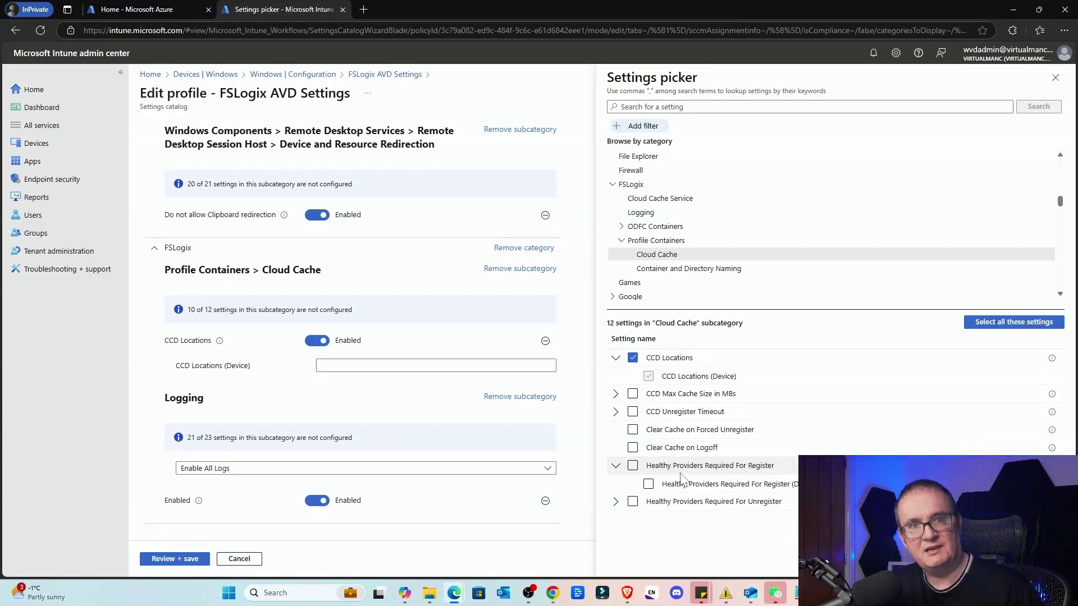
pyautogui.click(648, 484)
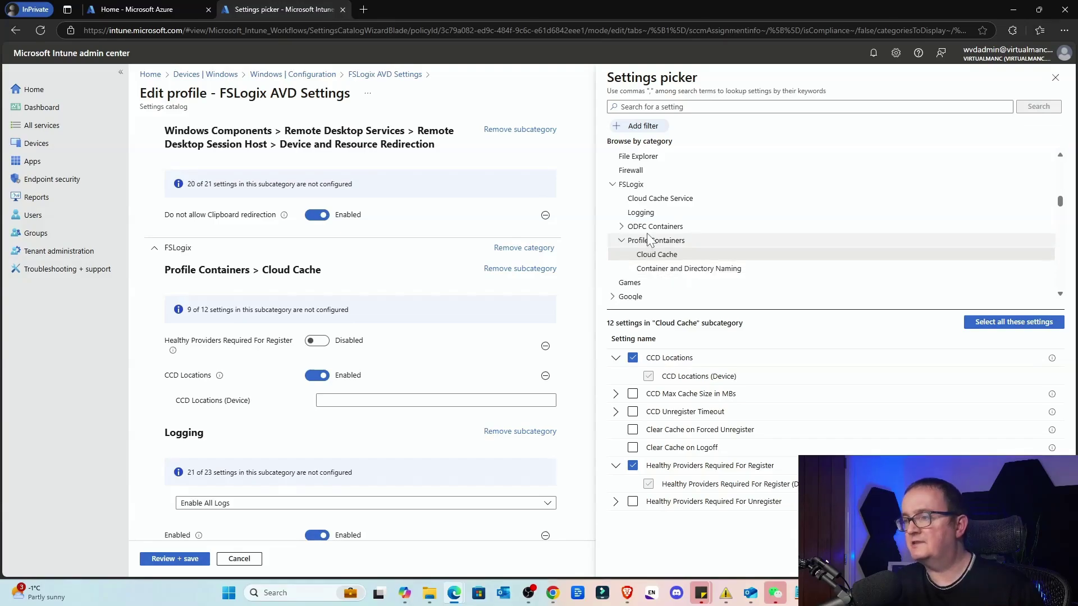
pyautogui.scroll(-1, 648, 238)
pyautogui.scroll(1, 648, 238)
pyautogui.click(660, 198)
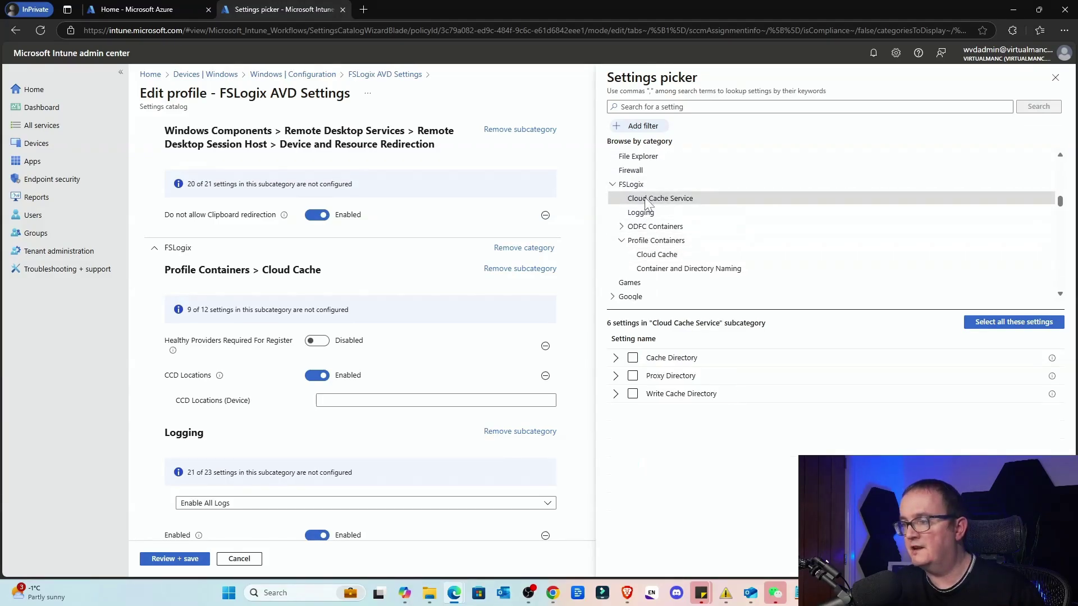
pyautogui.click(616, 358)
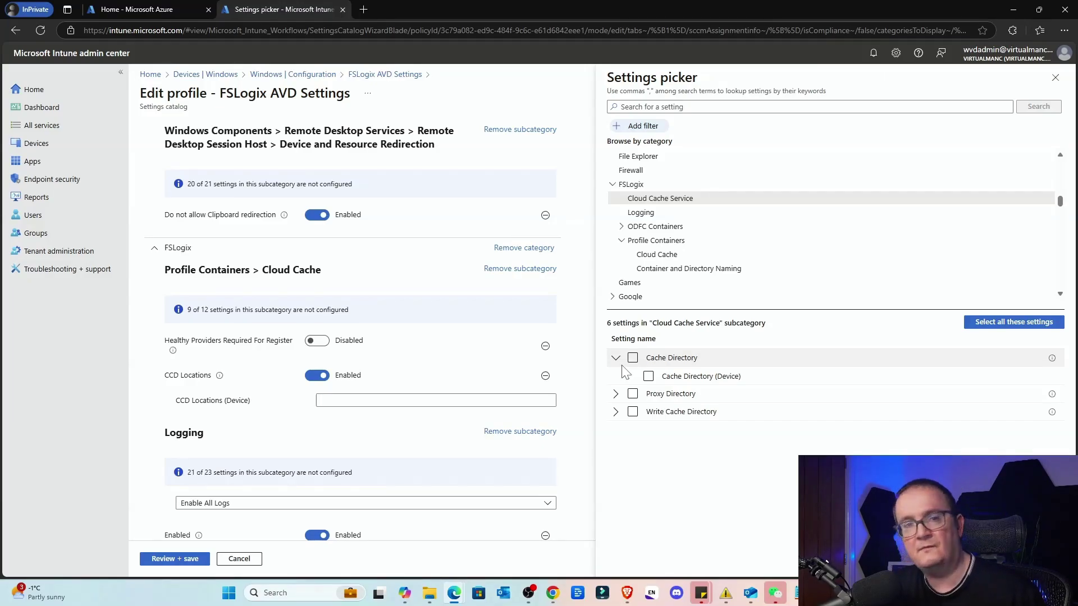
pyautogui.click(634, 394)
pyautogui.click(634, 394)
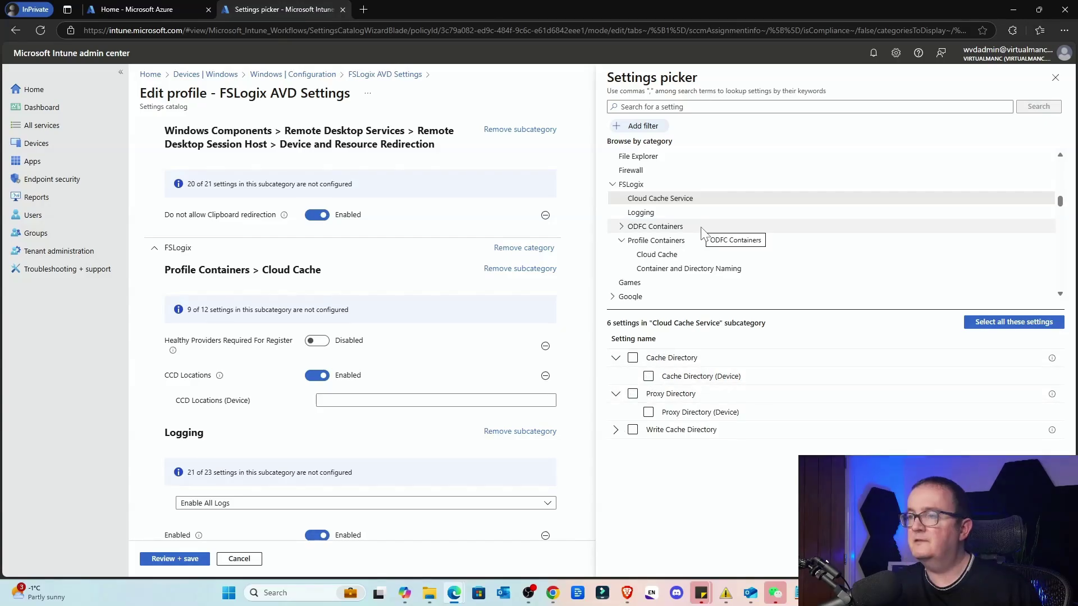
pyautogui.click(674, 201)
pyautogui.click(651, 255)
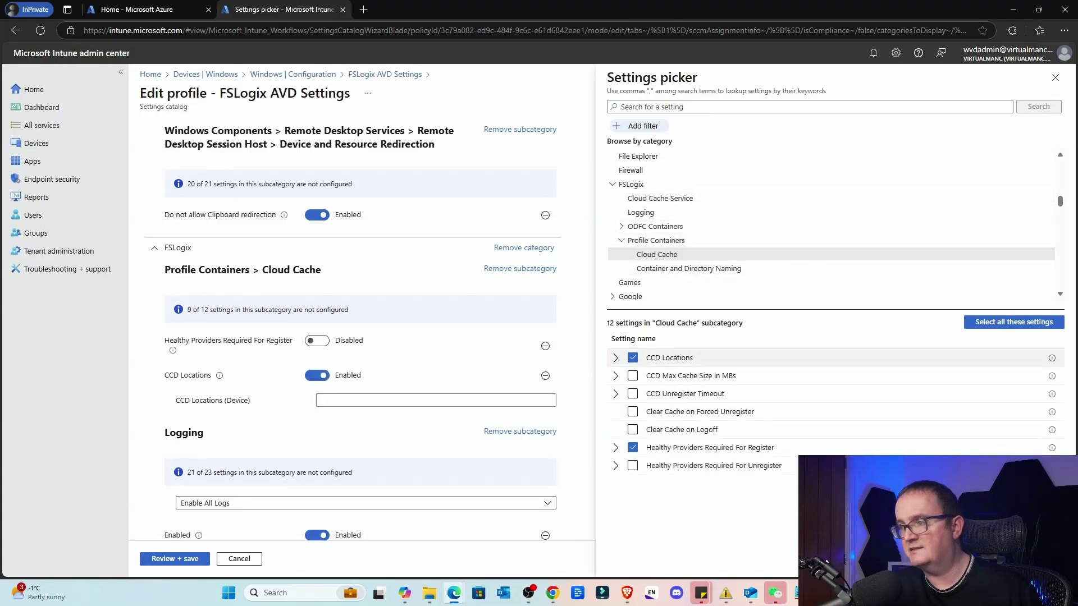
pyautogui.click(631, 358)
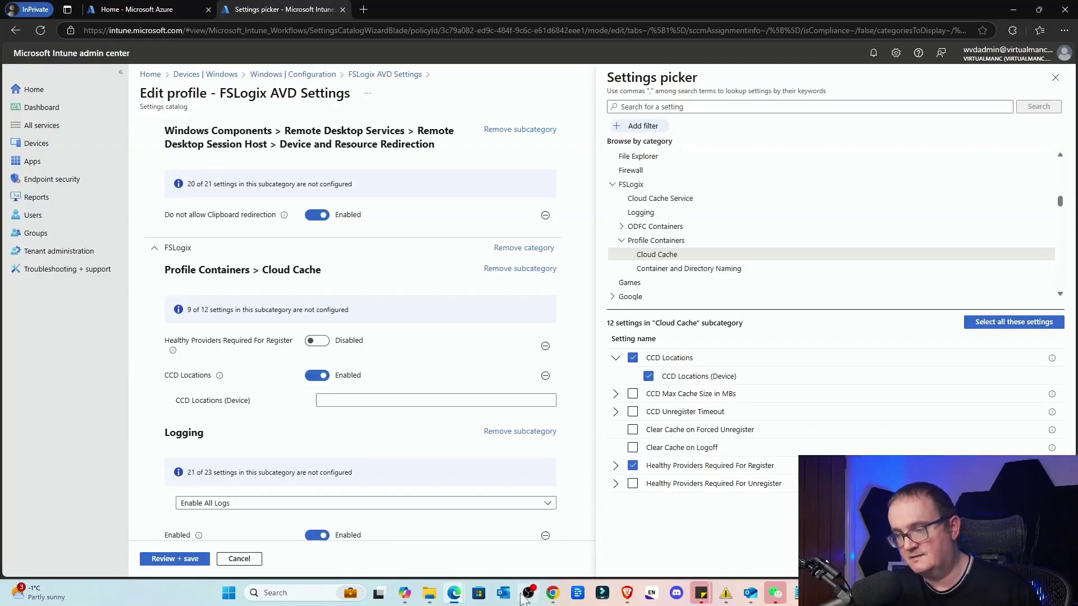
# - Return to the Nerdio FSLogixEntraID Cloud Cache configuration in Chrome, then bring Windows App forward
pyautogui.moveTo(554, 596)
pyautogui.click(532, 564)
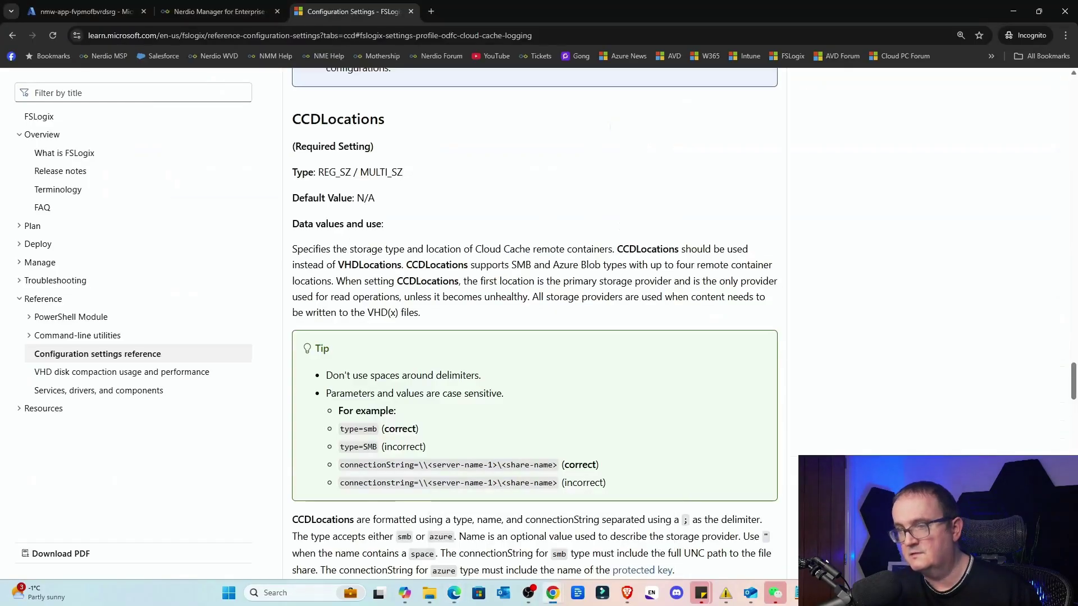
pyautogui.click(196, 11)
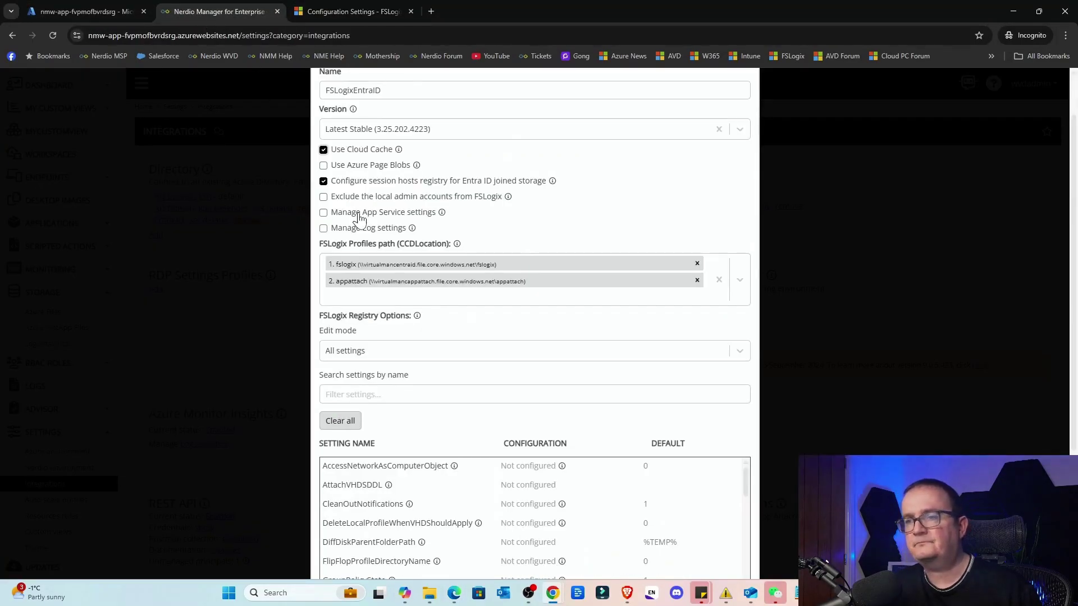
pyautogui.scroll(1, 393, 175)
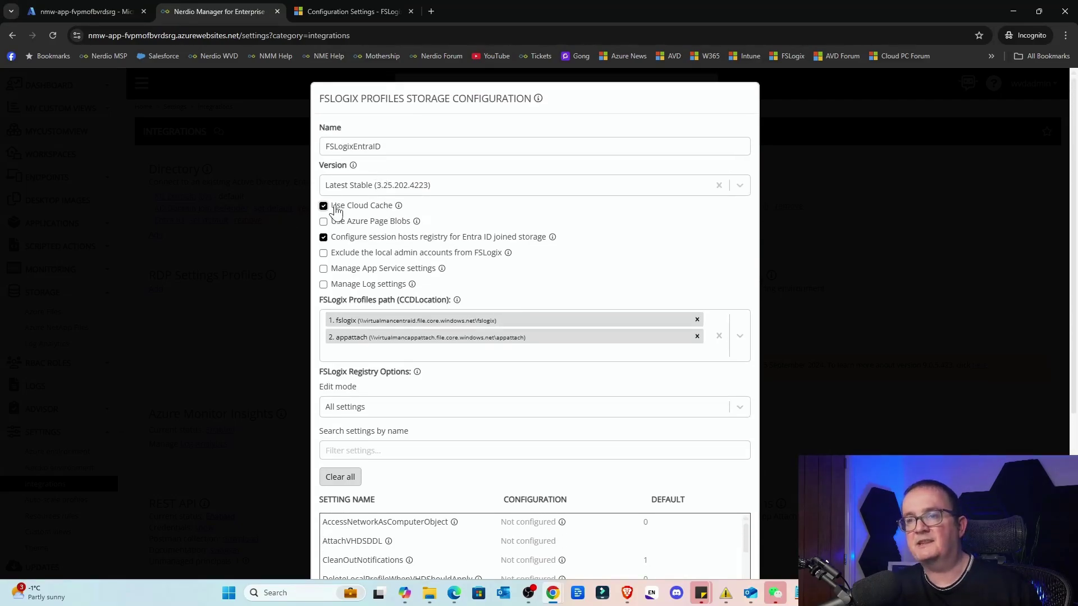
pyautogui.scroll(-1, 394, 254)
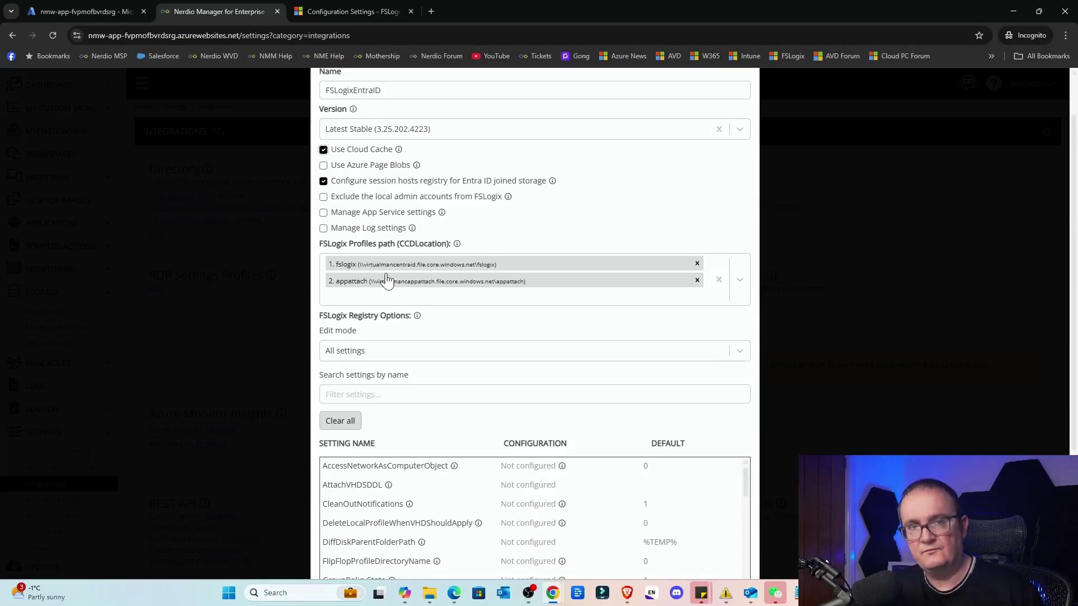
pyautogui.hotkey('alt', 'Tab')
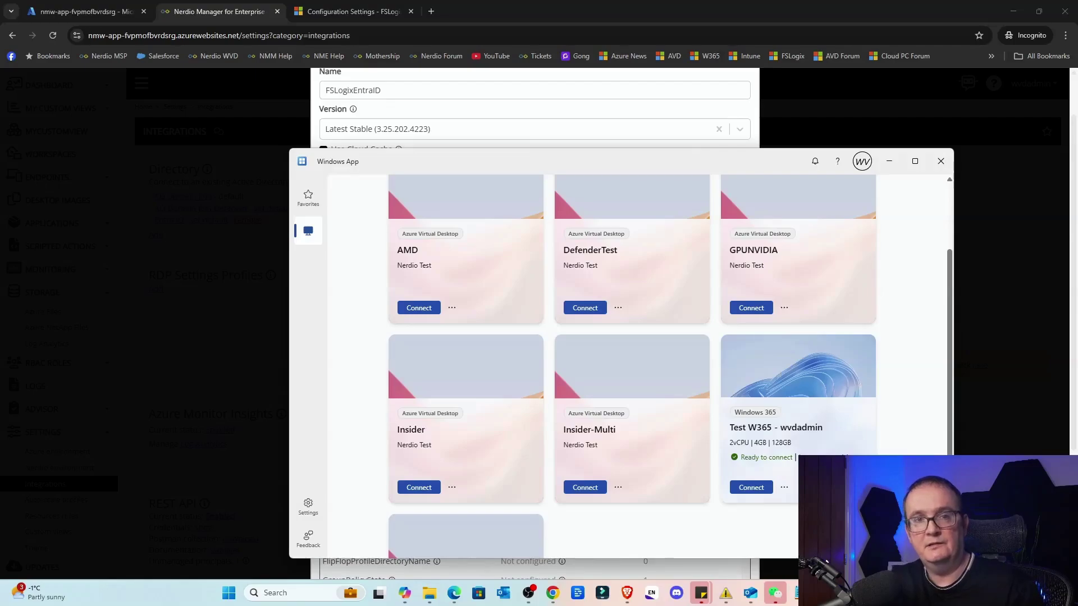
# - Start a connection to the DefenderTest desktop and go back to the Nerdio FSLogix configuration
pyautogui.click(585, 308)
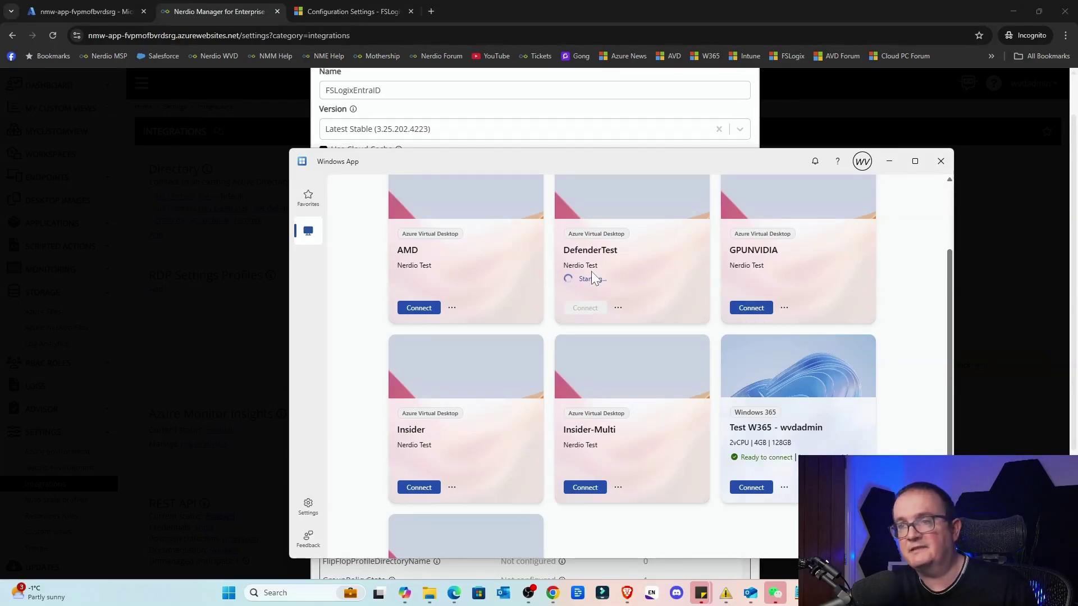
pyautogui.click(464, 129)
pyautogui.scroll(-2, 621, 390)
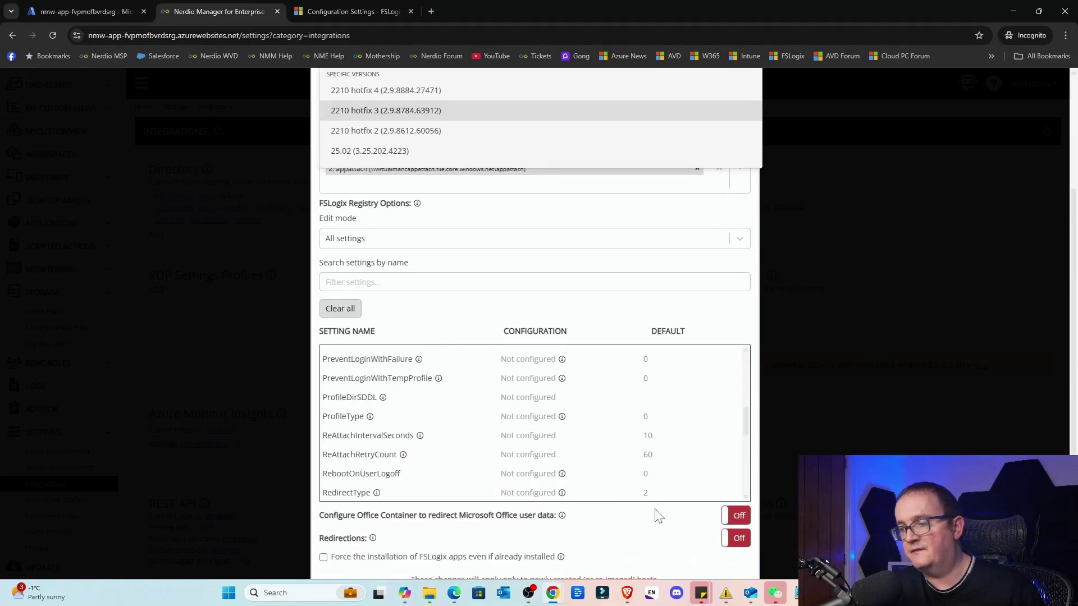
pyautogui.scroll(-3, 658, 515)
# - Cancel the configuration dialog and open the DefenderTest host pool in the Nerdio Test workspace
pyautogui.click(699, 547)
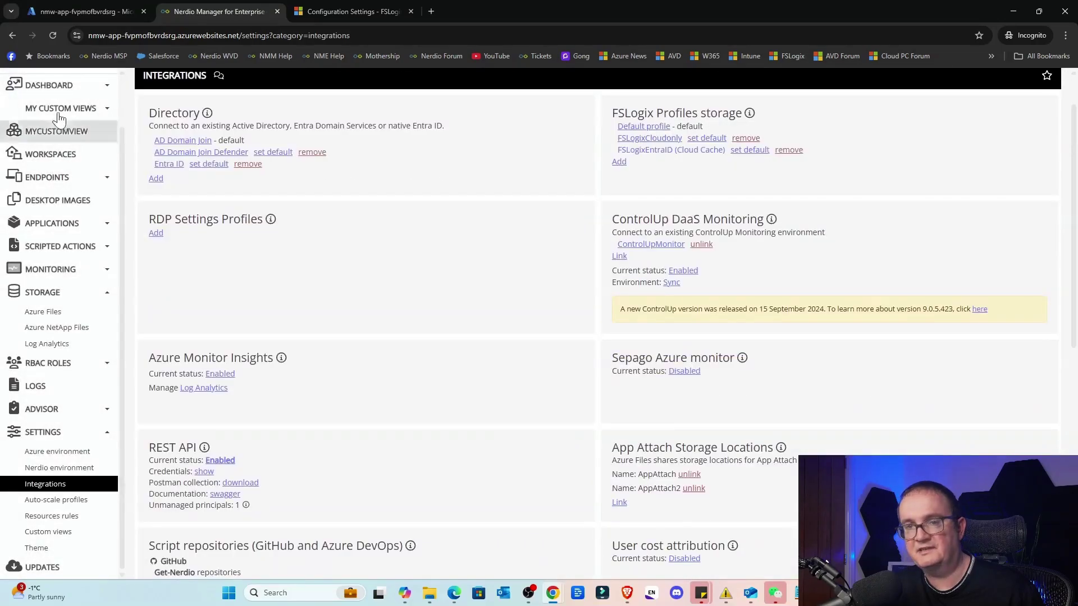
pyautogui.click(50, 154)
pyautogui.click(151, 187)
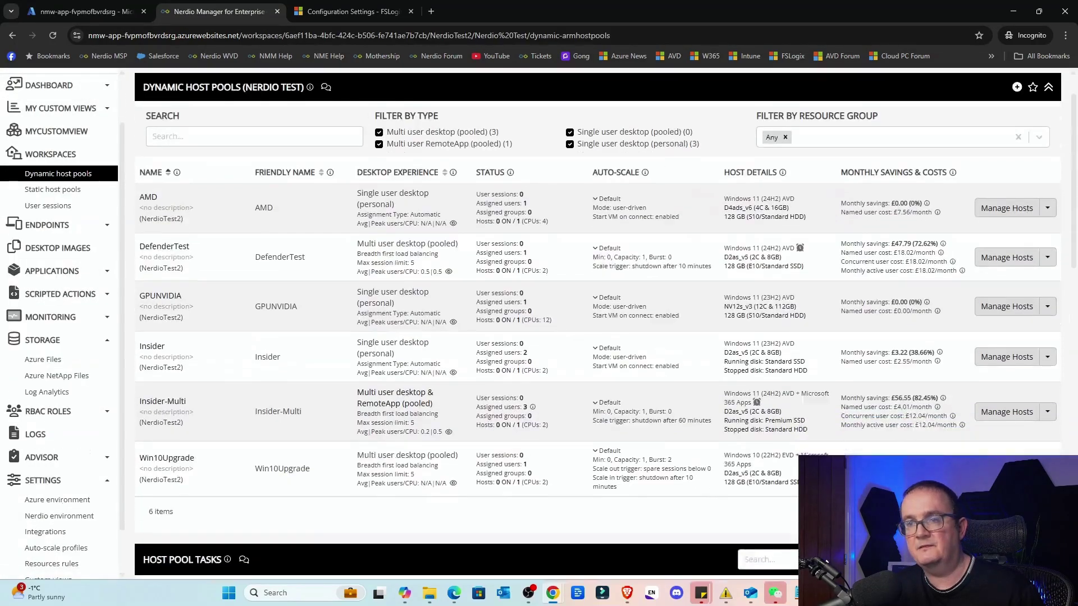
pyautogui.scroll(-2, 157, 176)
pyautogui.click(160, 118)
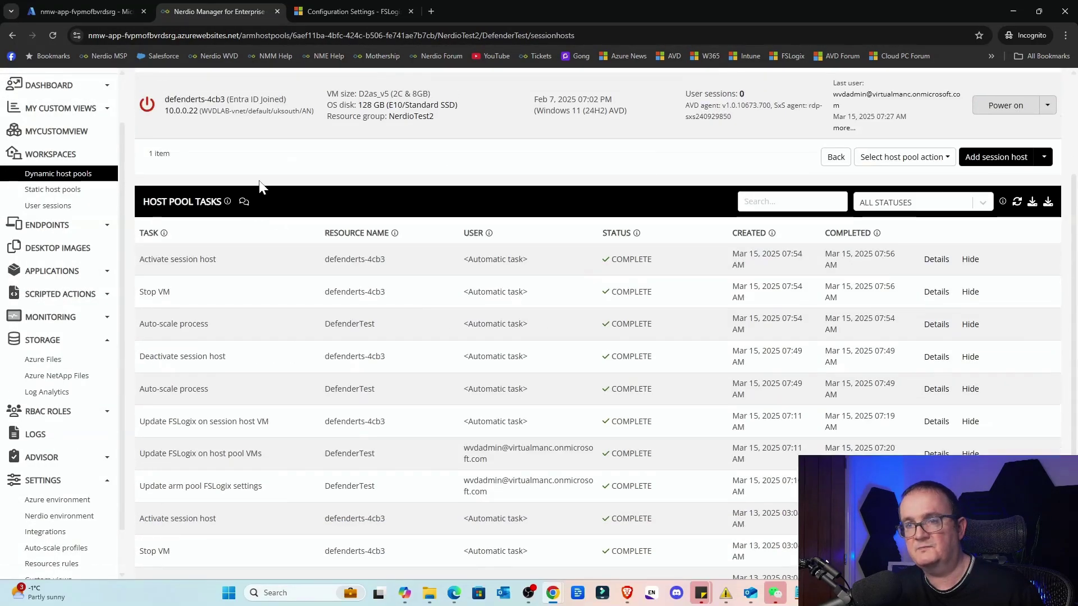
# - Review the Update FSLogix task details, expanding the full FSLogix configuration and VM extension details
pyautogui.moveTo(155, 421); pyautogui.dragTo(279, 426)
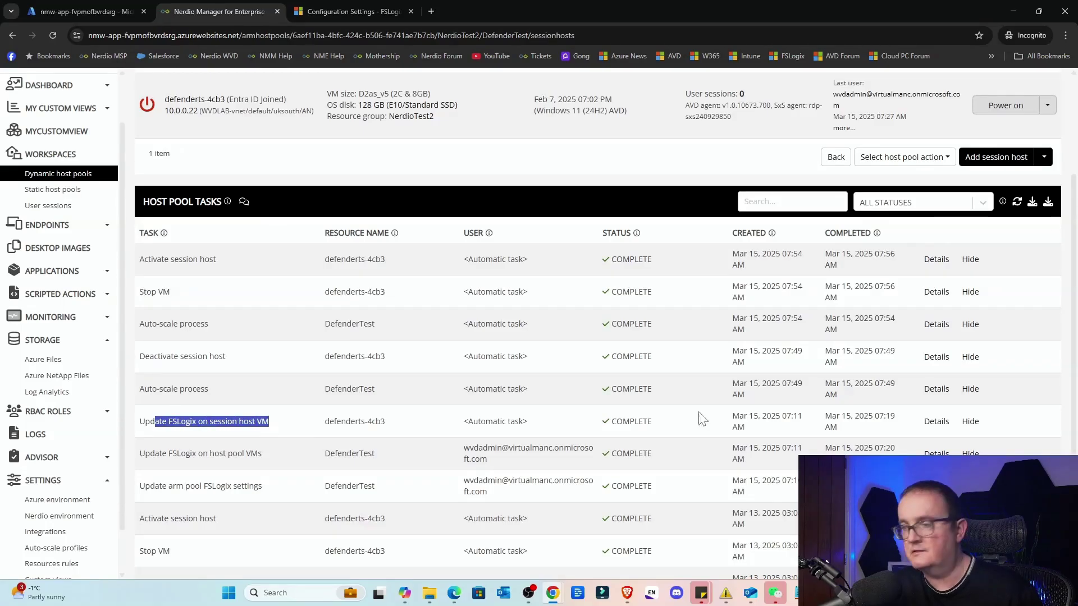
pyautogui.click(933, 423)
pyautogui.scroll(-2, 588, 299)
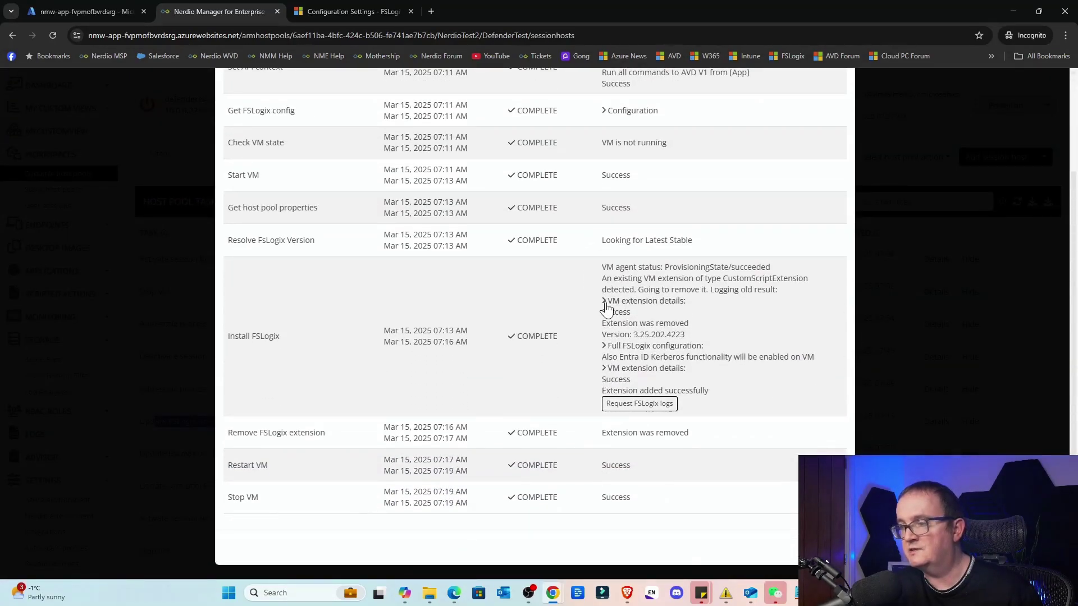
pyautogui.click(605, 345)
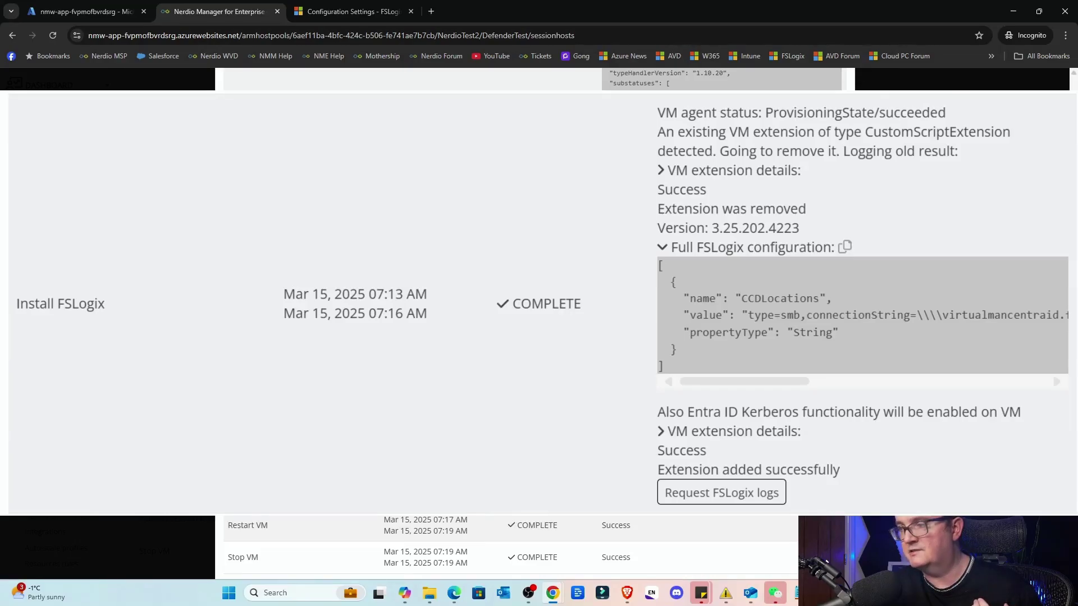
pyautogui.hotkey('ctrl', 'a')
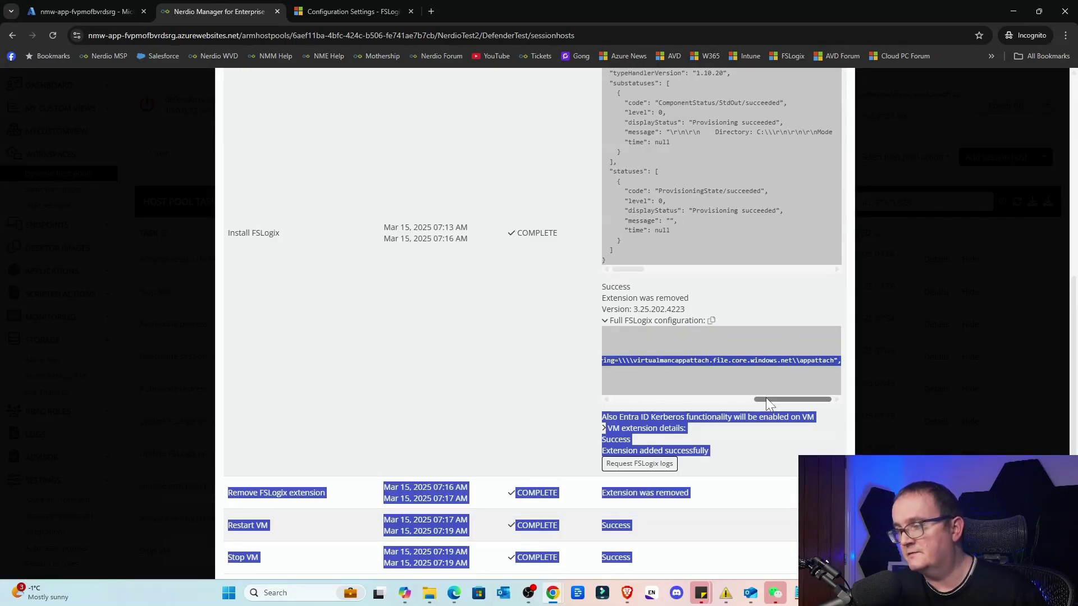
pyautogui.moveTo(765, 398); pyautogui.dragTo(623, 410)
pyautogui.click(646, 427)
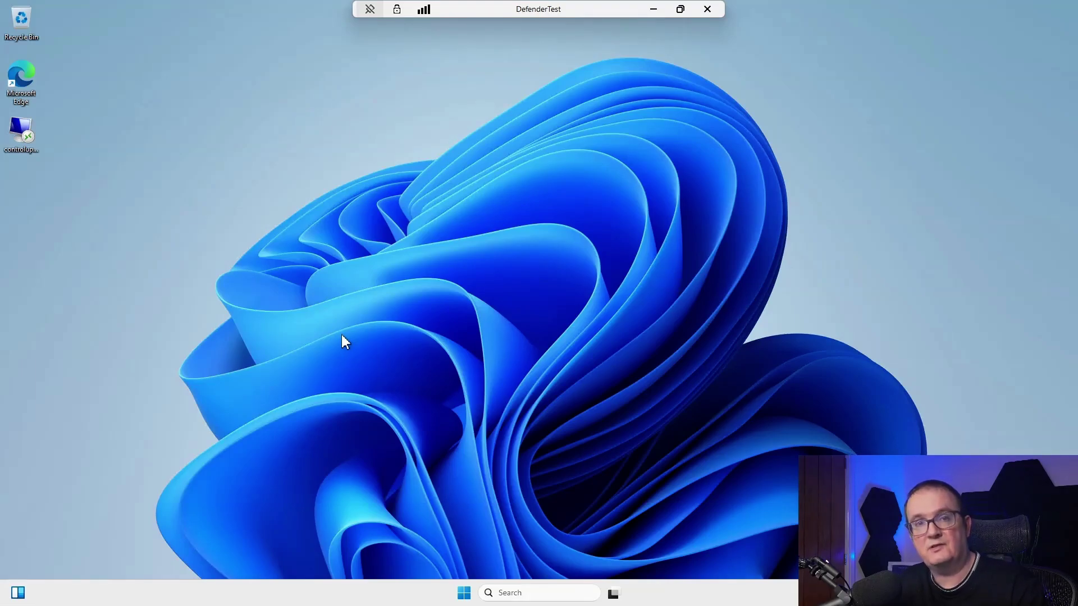
# - Launch Registry Editor, check the FSLogix Profiles Enabled value, and open CCDLocations for editing
pyautogui.click(467, 593)
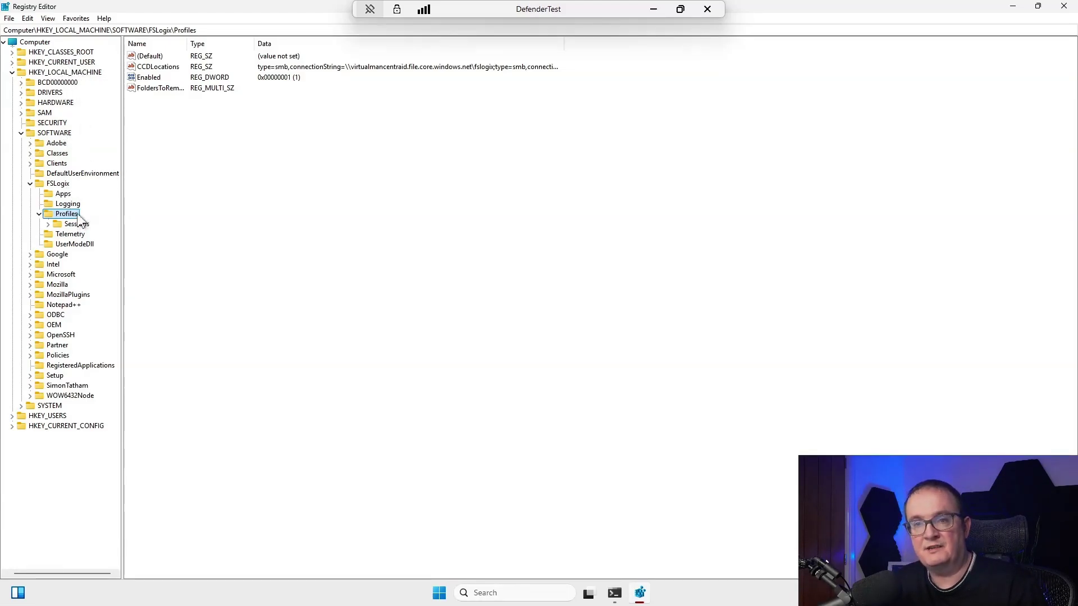
pyautogui.click(168, 67)
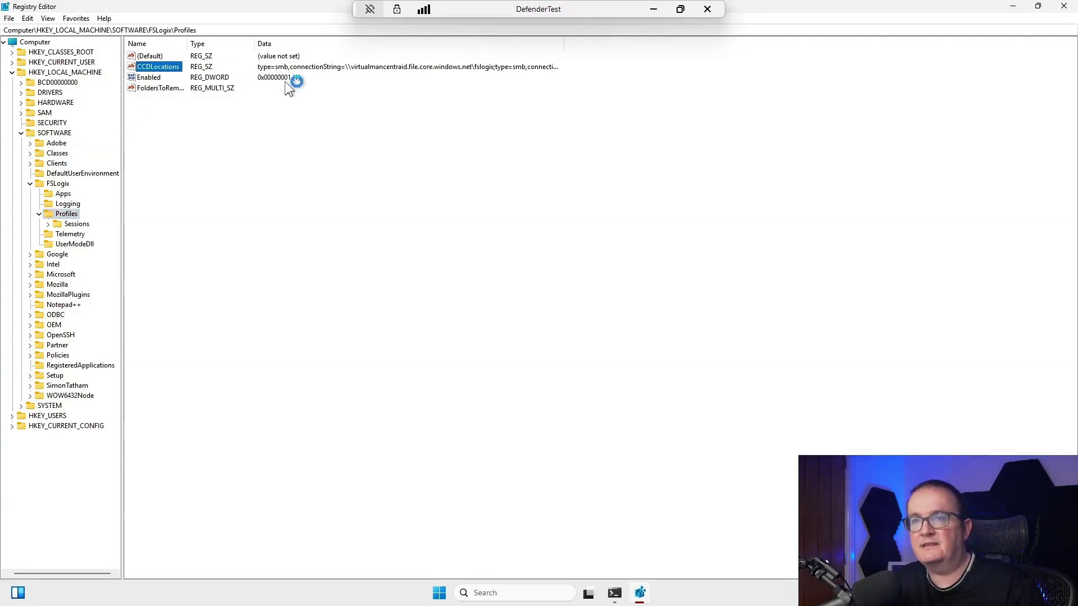
pyautogui.click(152, 78)
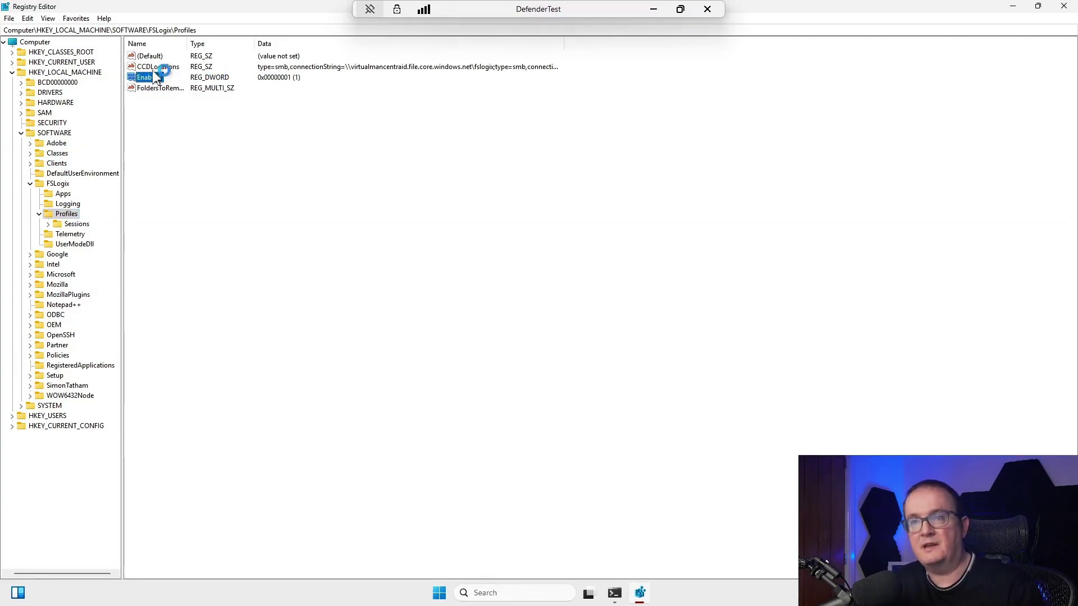
pyautogui.click(191, 69)
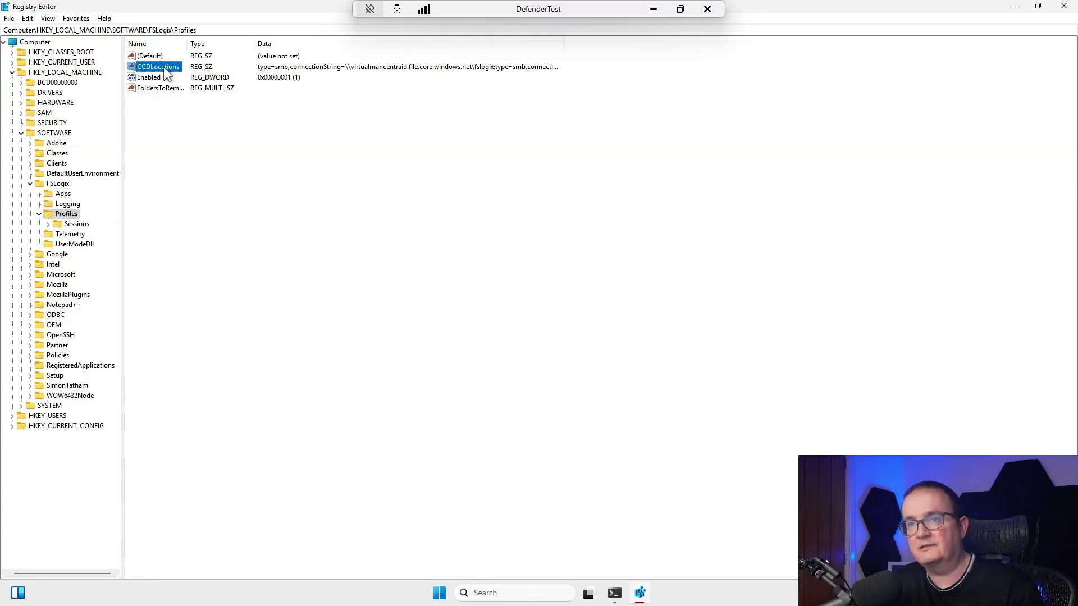
pyautogui.doubleClick(167, 68)
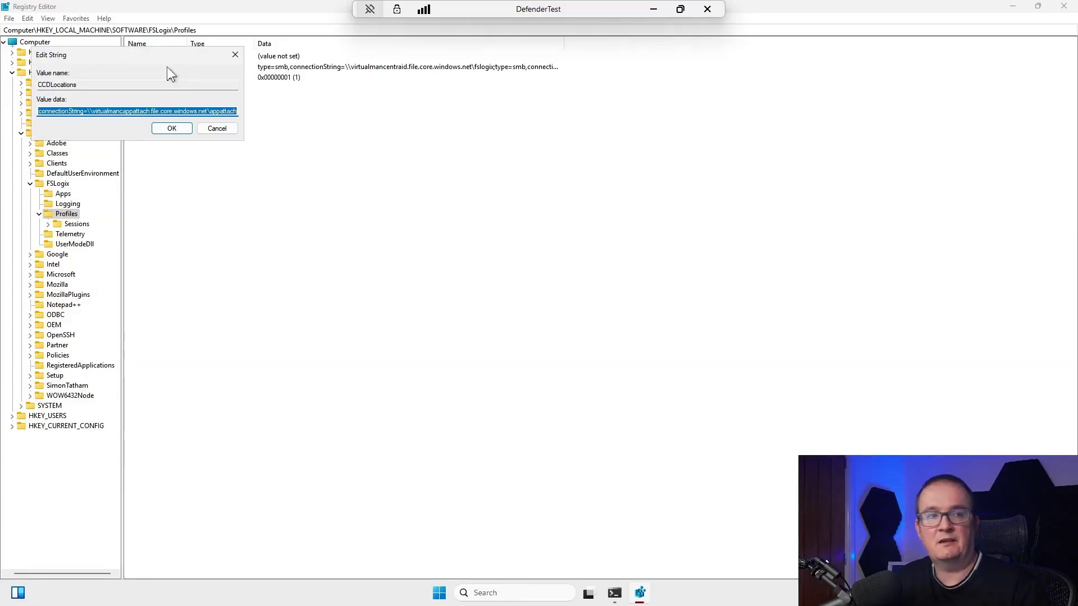
# - Read through the CCDLocations data for both shares, then select and copy the whole value
pyautogui.press('Home')
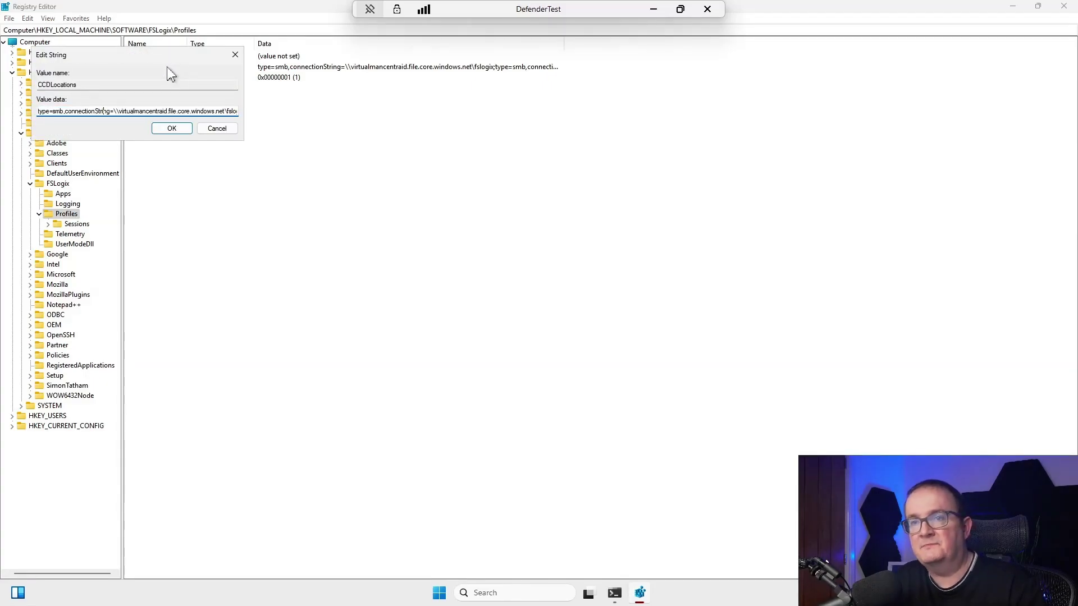
pyautogui.press('Right')
pyautogui.press('Right')
pyautogui.press('Right')
pyautogui.press('Right')
pyautogui.press('Right')
pyautogui.press('Right')
pyautogui.press('Right')
pyautogui.press('Right')
pyautogui.press('Right')
pyautogui.press('Right')
pyautogui.press('Right')
pyautogui.press('Right')
pyautogui.press('Right')
pyautogui.press('Right')
pyautogui.press('Right')
pyautogui.press('Right')
pyautogui.press('Right')
pyautogui.press('Right')
pyautogui.press('Right')
pyautogui.press('Right')
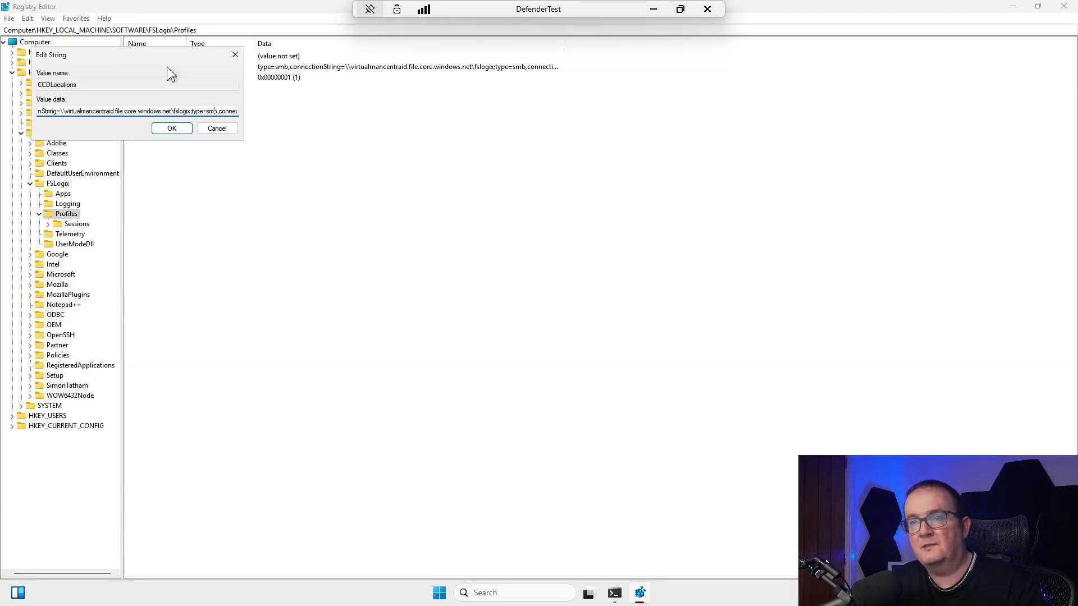
pyautogui.press('Right')
pyautogui.press('Right')
pyautogui.press('Right')
pyautogui.press('Right')
pyautogui.press('Right')
pyautogui.press('Right')
pyautogui.press('Right')
pyautogui.press('Right')
pyautogui.press('Right')
pyautogui.press('Right')
pyautogui.press('Right')
pyautogui.press('Right')
pyautogui.press('Right')
pyautogui.press('Right')
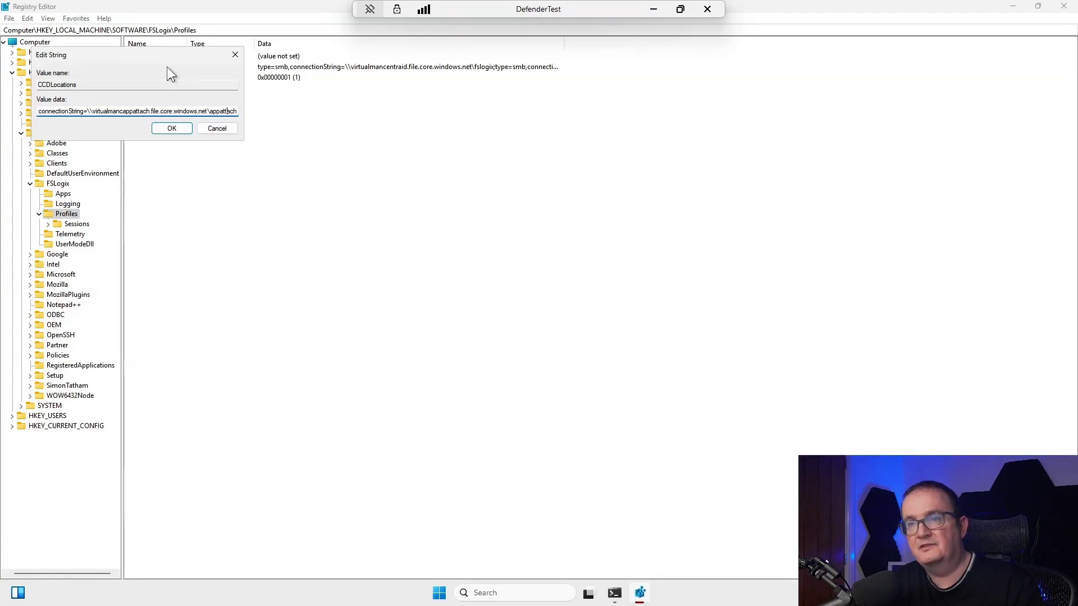
pyautogui.press('Home')
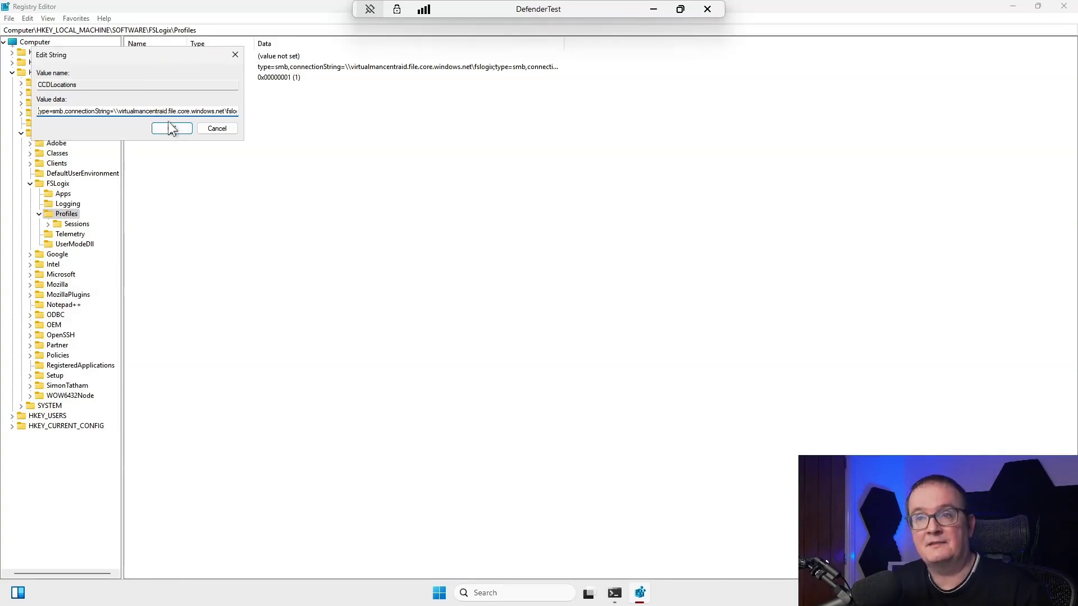
pyautogui.hotkey('shift', 'Right')
pyautogui.hotkey('shift', 'Right')
pyautogui.hotkey('shift', 'Right')
pyautogui.hotkey('shift', 'Right')
pyautogui.hotkey('shift', 'Right')
pyautogui.hotkey('shift', 'Right')
pyautogui.hotkey('shift', 'Right')
pyautogui.hotkey('shift', 'Right')
pyautogui.hotkey('shift', 'Right')
pyautogui.hotkey('shift', 'Right')
pyautogui.hotkey('shift', 'Right')
pyautogui.hotkey('shift', 'Right')
pyautogui.hotkey('shift', 'Right')
pyautogui.hotkey('shift', 'Right')
pyautogui.hotkey('shift', 'Right')
pyautogui.hotkey('shift', 'Right')
pyautogui.hotkey('shift', 'Right')
pyautogui.hotkey('shift', 'Right')
pyautogui.hotkey('shift', 'Right')
pyautogui.hotkey('shift', 'Right')
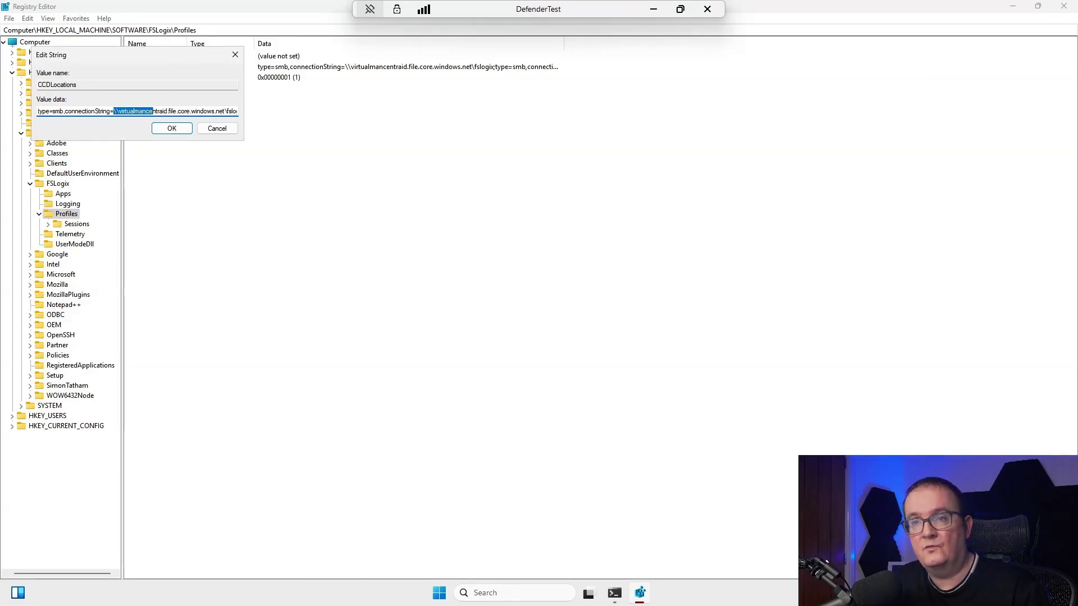
pyautogui.press('Left')
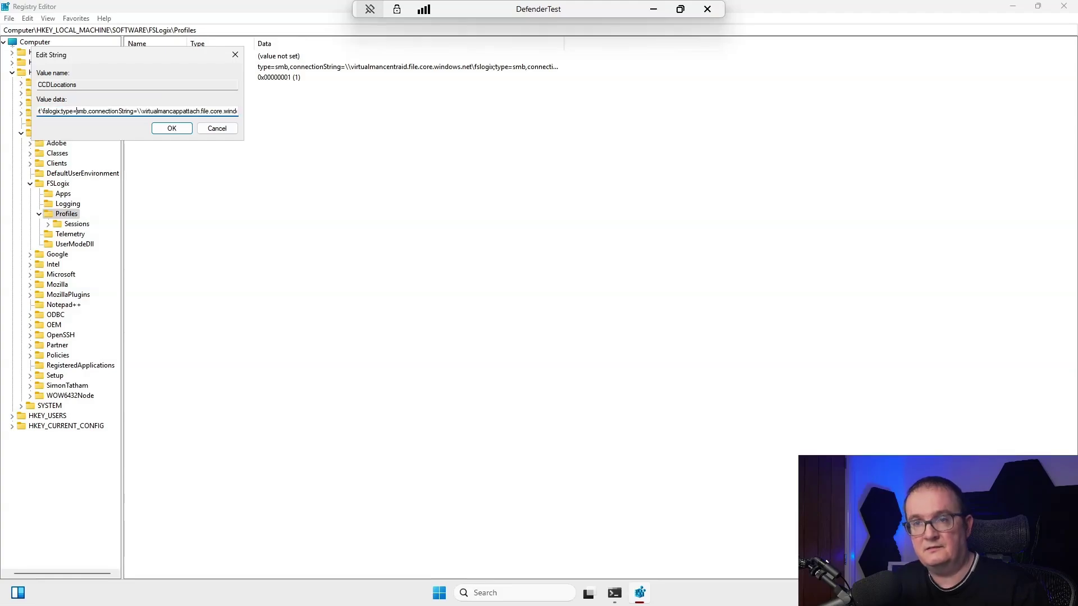
pyautogui.hotkey('ctrl', 'a')
pyautogui.hotkey('ctrl', 'c')
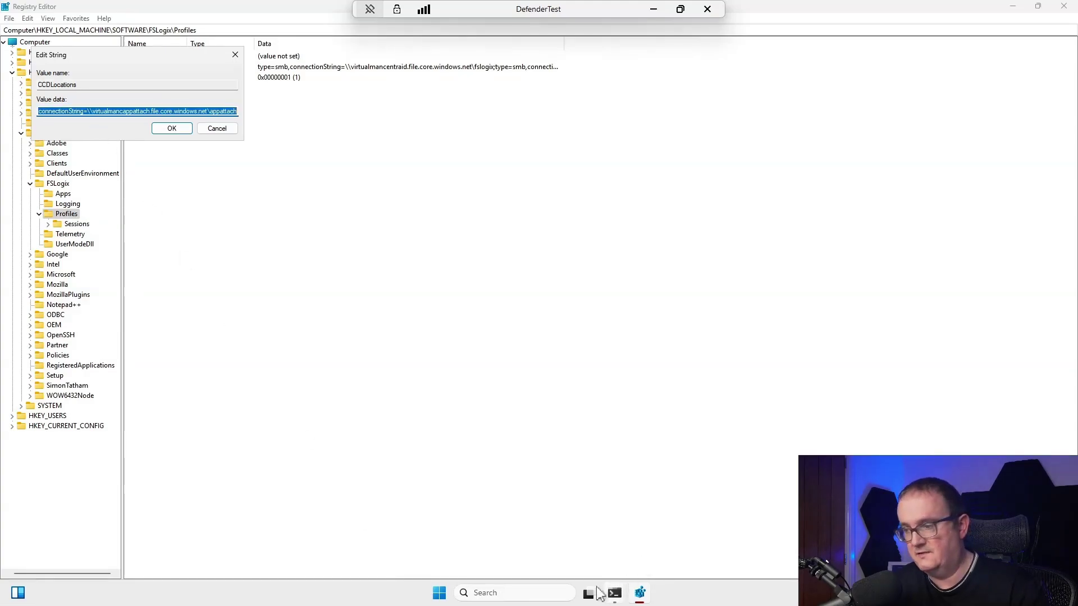
# - Paste the CCDLocations string into a new Notepad tab and select the virtualmancentraid share path
pyautogui.click(442, 598)
pyautogui.write('N')
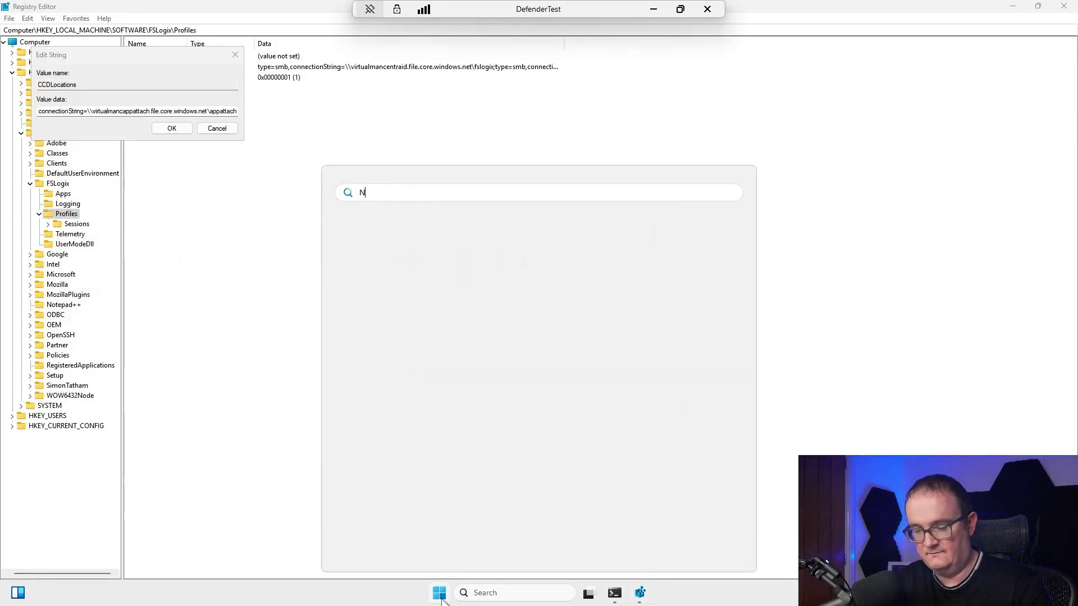
pyautogui.write('Otepad')
pyautogui.press('Return')
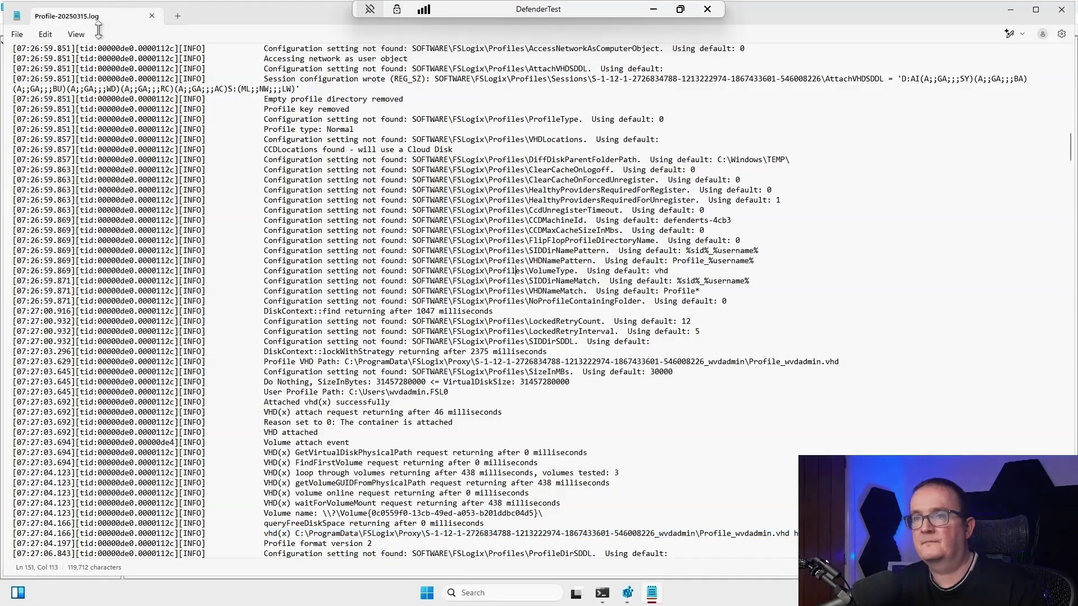
pyautogui.click(178, 16)
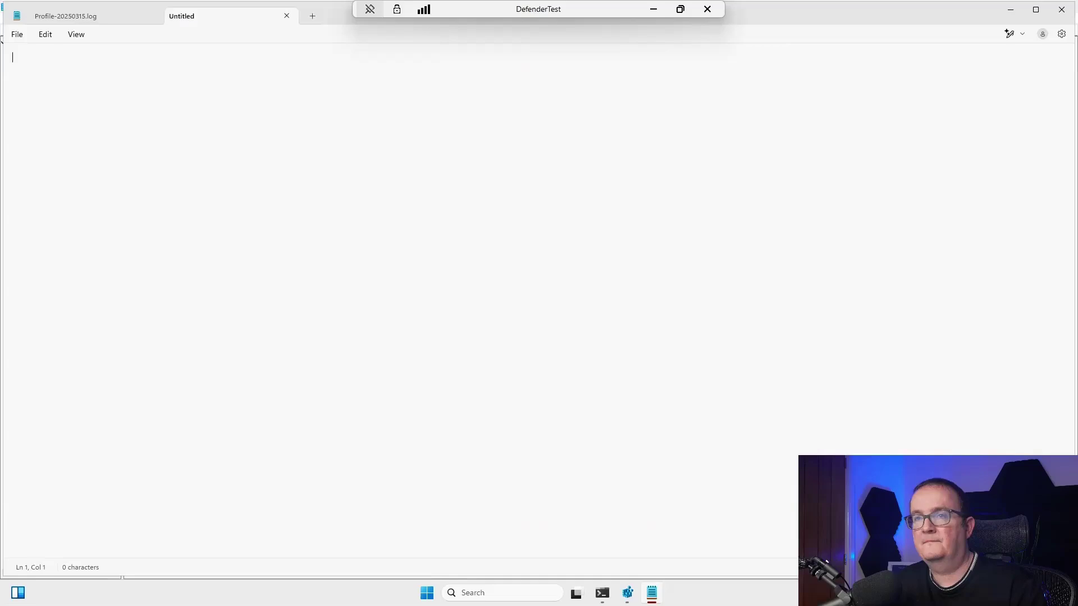
pyautogui.hotkey('ctrl', 'v')
pyautogui.moveTo(129, 58); pyautogui.dragTo(350, 57)
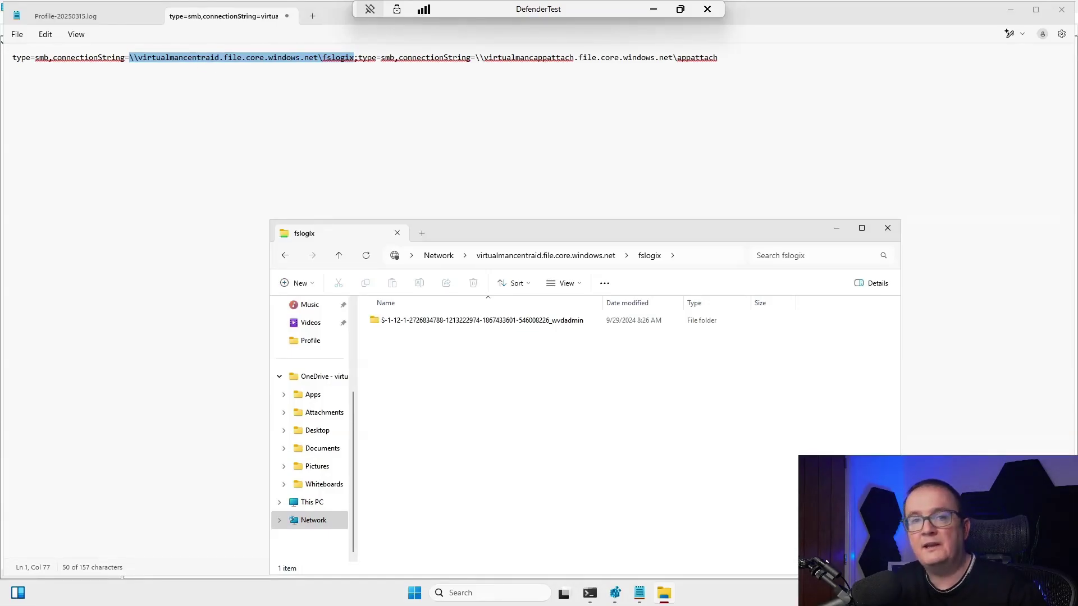
# - Open the user's SID profile folder on the fslogix share, widening the Name column
pyautogui.click(588, 320)
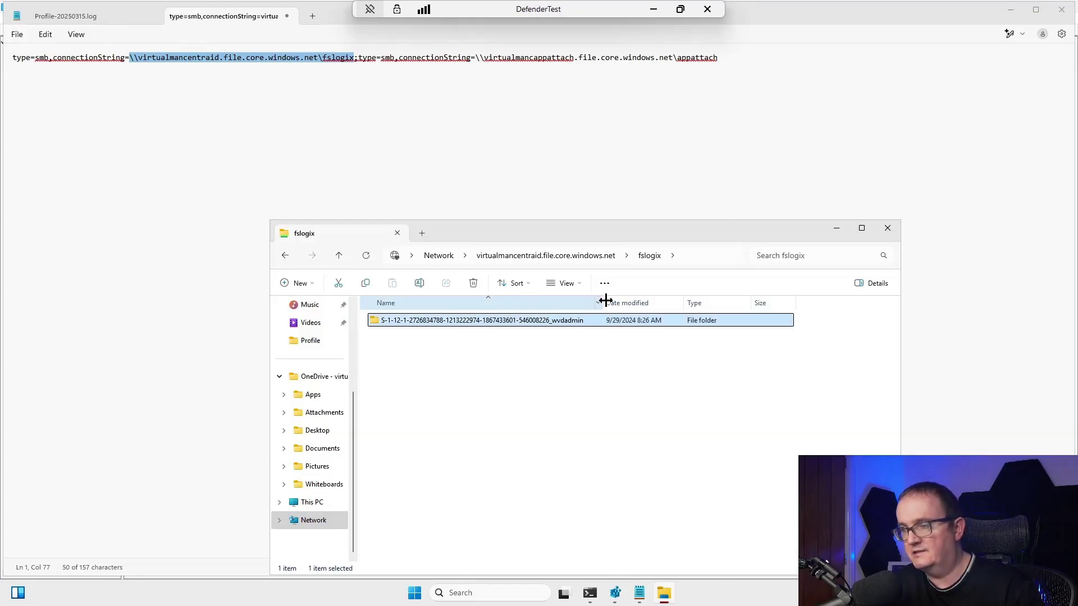
pyautogui.moveTo(602, 303); pyautogui.dragTo(633, 303)
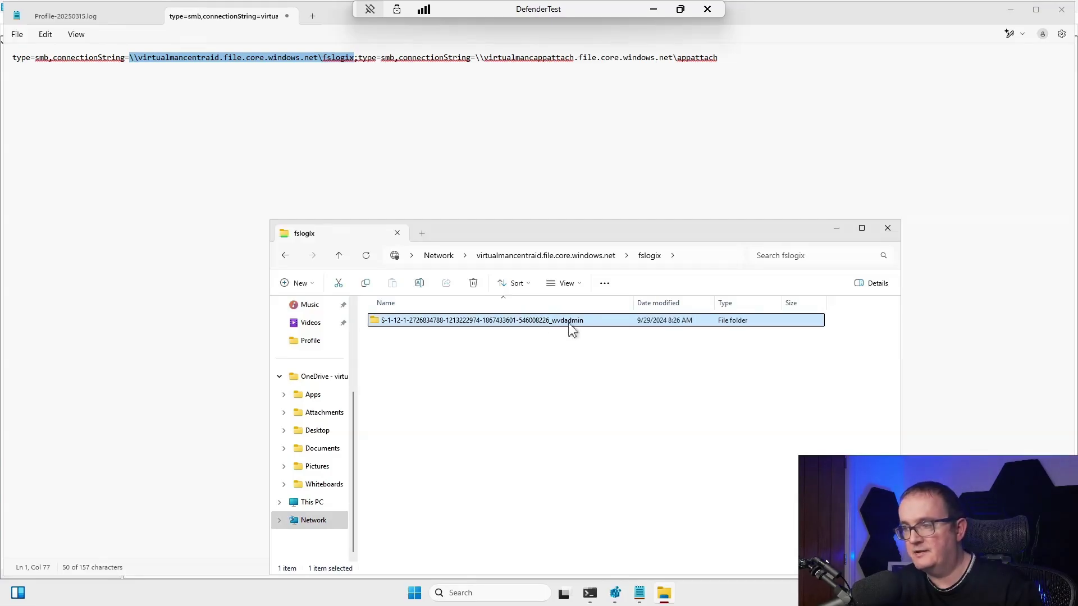
pyautogui.doubleClick(661, 321)
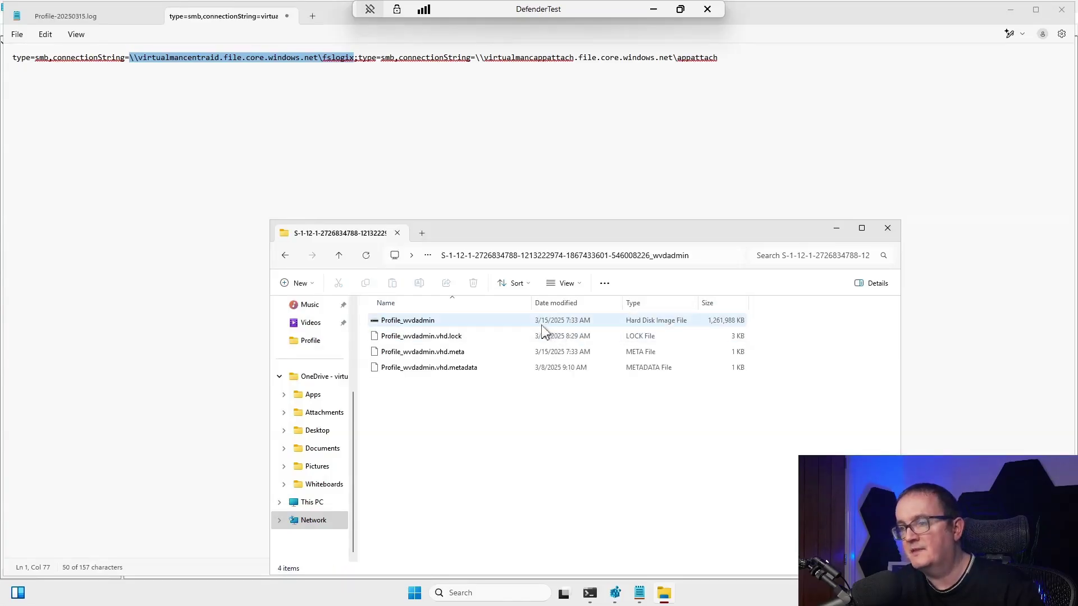
# - Inspect the profile VHD (1,261,988 KB) and its lock, meta and metadata files
pyautogui.click(438, 324)
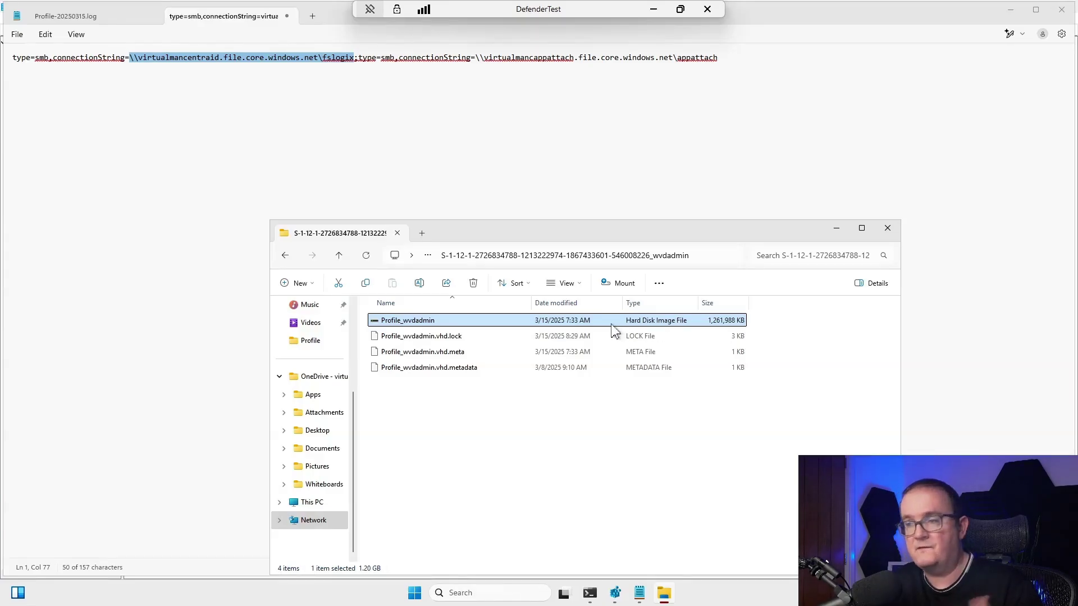
pyautogui.click(506, 336)
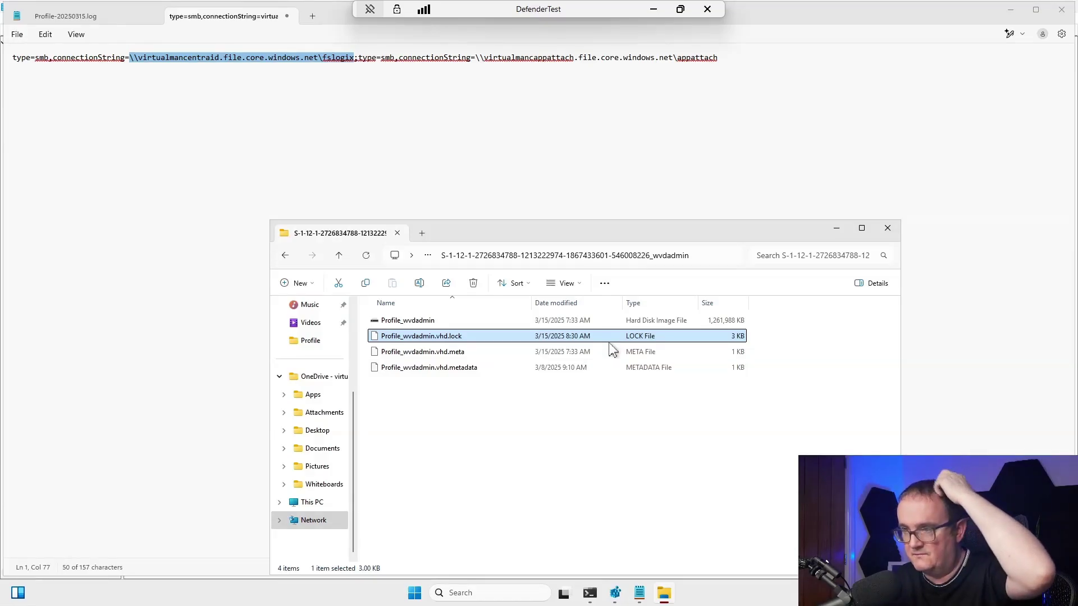
pyautogui.press('Down')
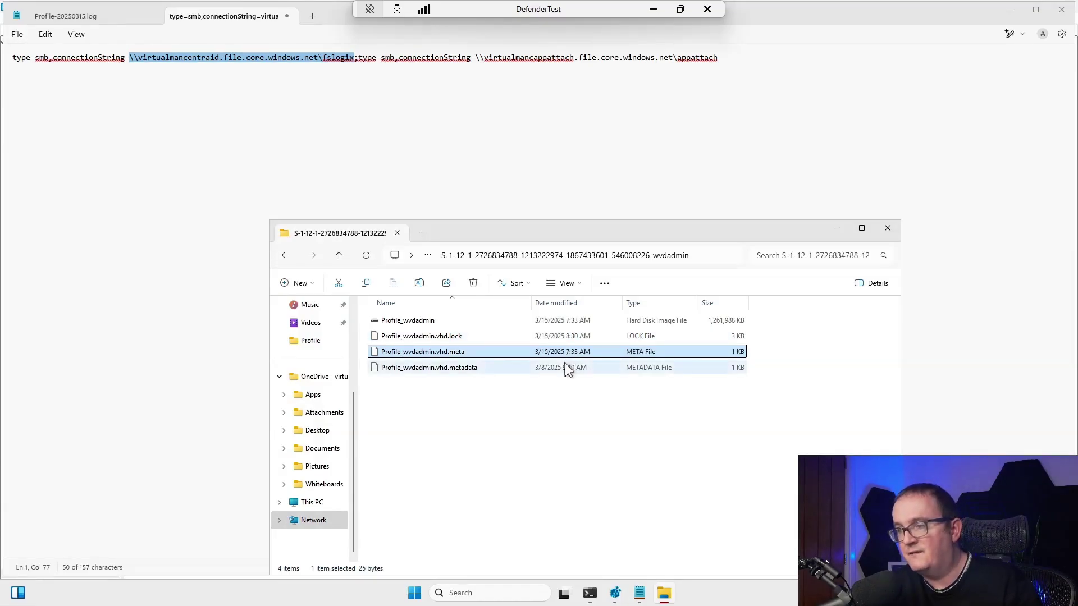
pyautogui.press('Down')
pyautogui.press('Up')
pyautogui.press('Down')
pyautogui.press('Up')
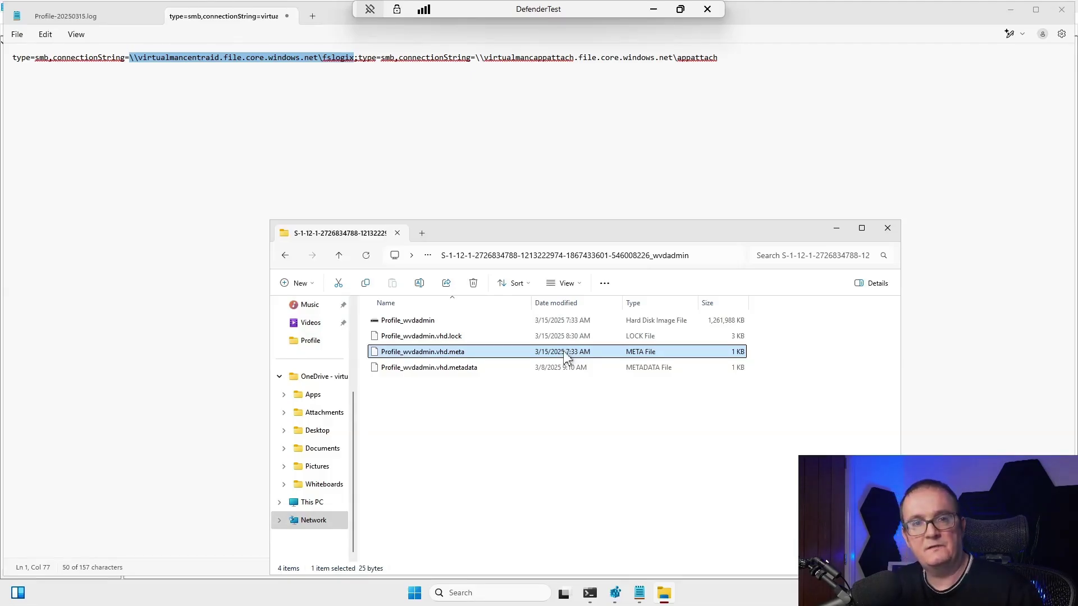
pyautogui.click(633, 321)
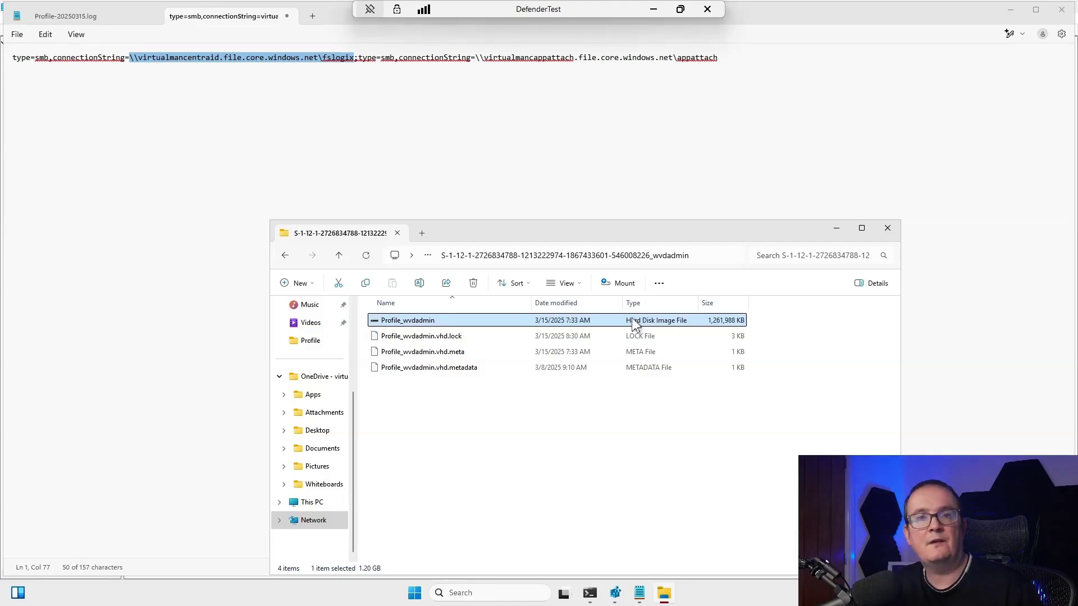
pyautogui.click(615, 425)
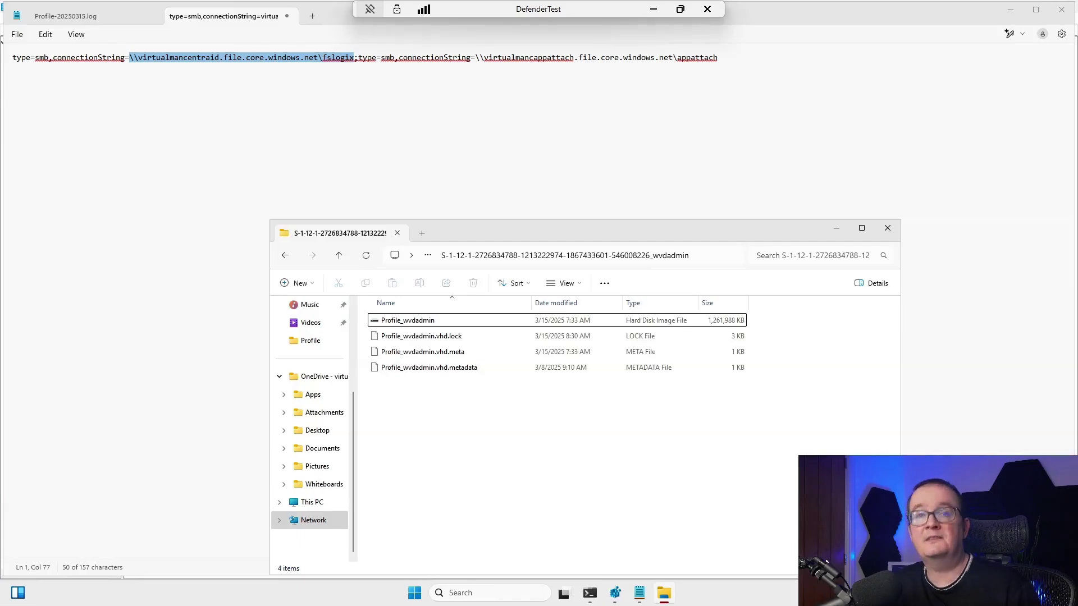
# - Copy the appattach share path from Notepad and open it in a new File Explorer window
pyautogui.click(471, 57)
pyautogui.moveTo(476, 57); pyautogui.dragTo(667, 65)
pyautogui.rightClick(669, 66)
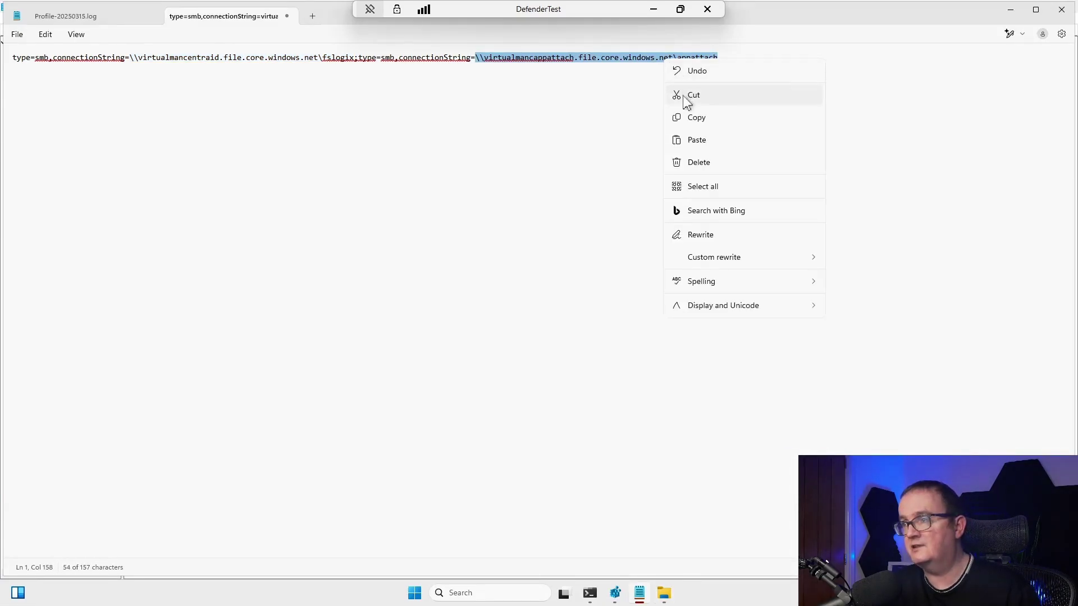
pyautogui.click(691, 117)
pyautogui.click(663, 594)
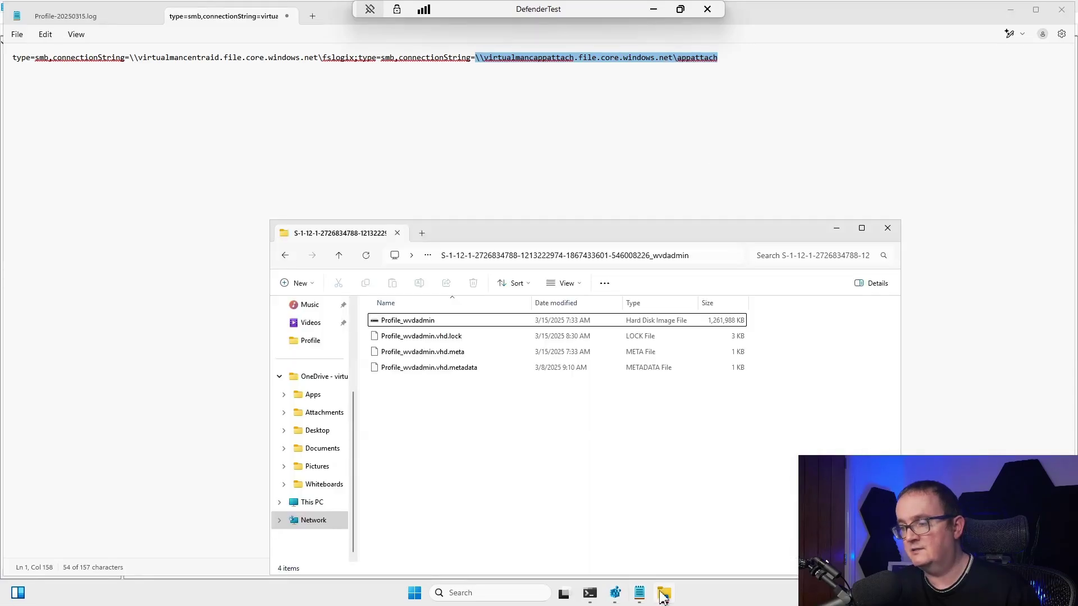
pyautogui.rightClick(663, 594)
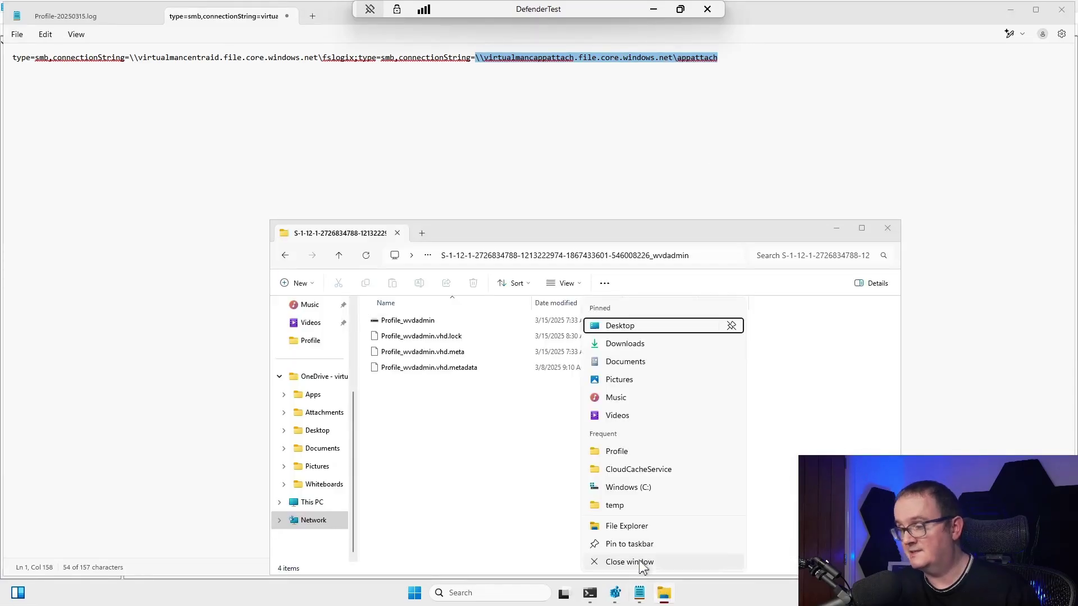
pyautogui.click(618, 522)
pyautogui.click(550, 256)
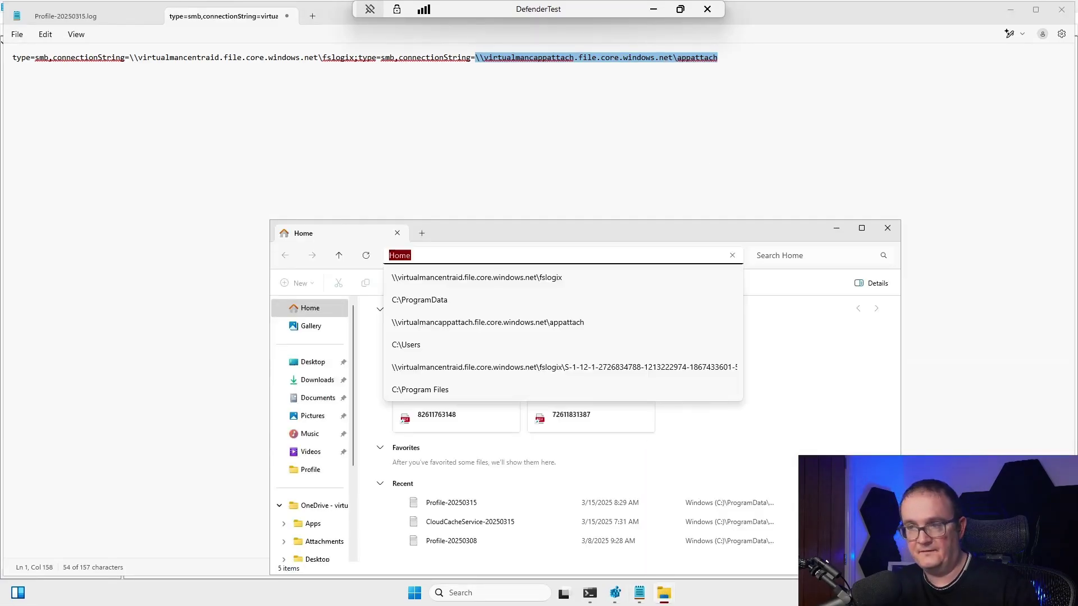
pyautogui.hotkey('ctrl', 'v')
pyautogui.press('Return')
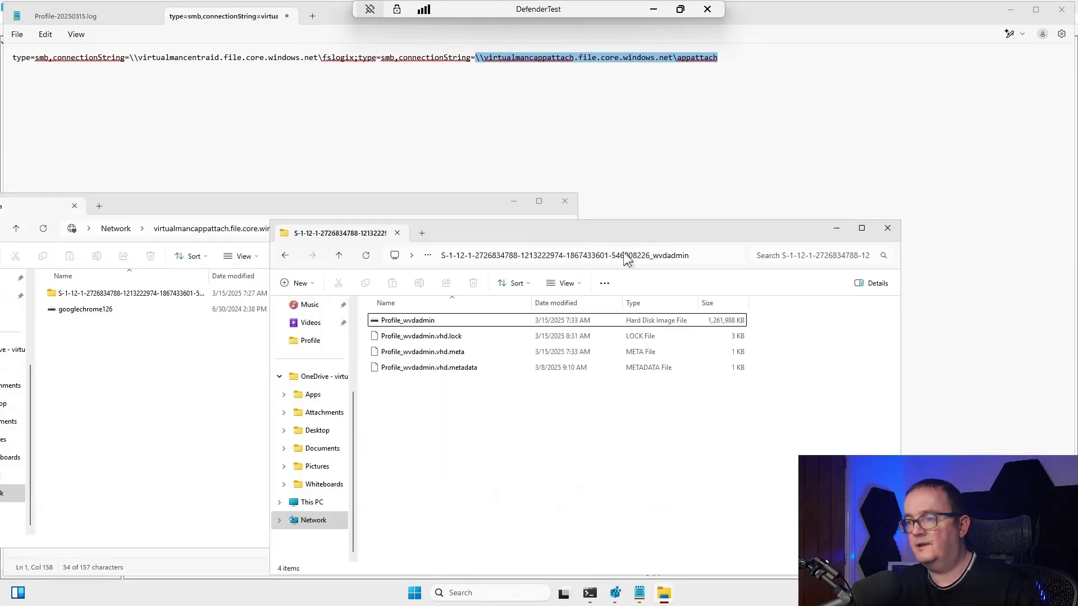
# - Open the user's profile folder on appattach beside the fslogix one to compare the profile VHDs
pyautogui.moveTo(618, 256); pyautogui.dragTo(573, 370)
pyautogui.moveTo(369, 207); pyautogui.dragTo(555, 188)
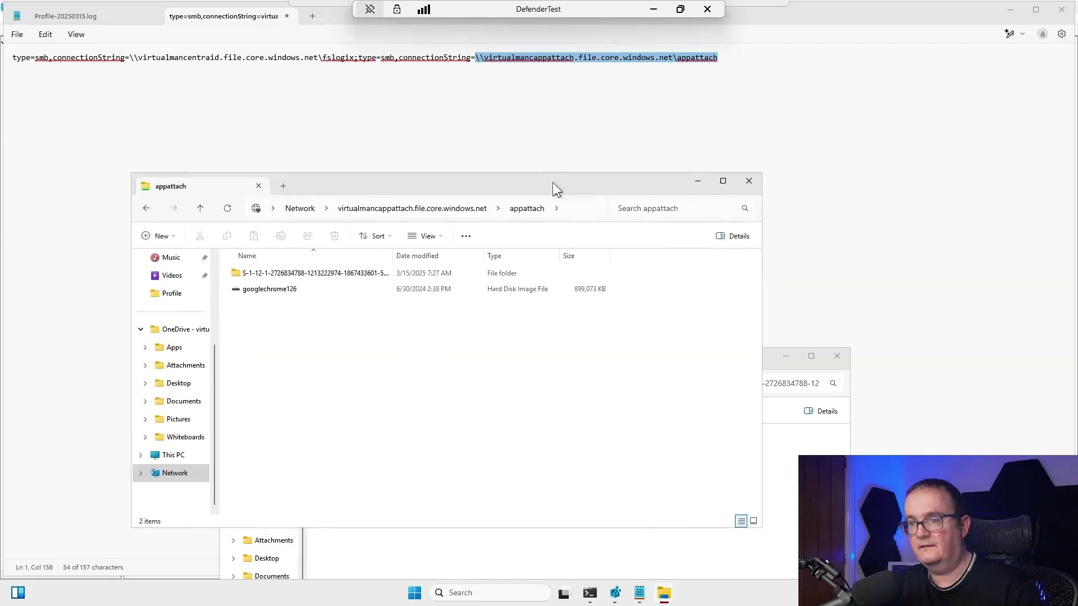
pyautogui.click(703, 554)
pyautogui.click(517, 452)
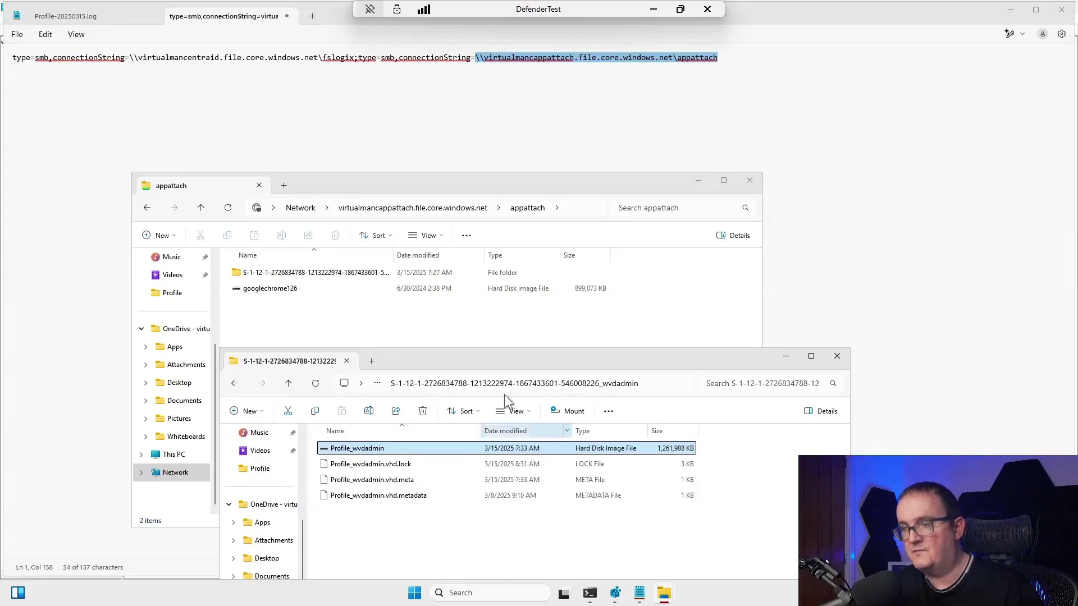
pyautogui.doubleClick(365, 273)
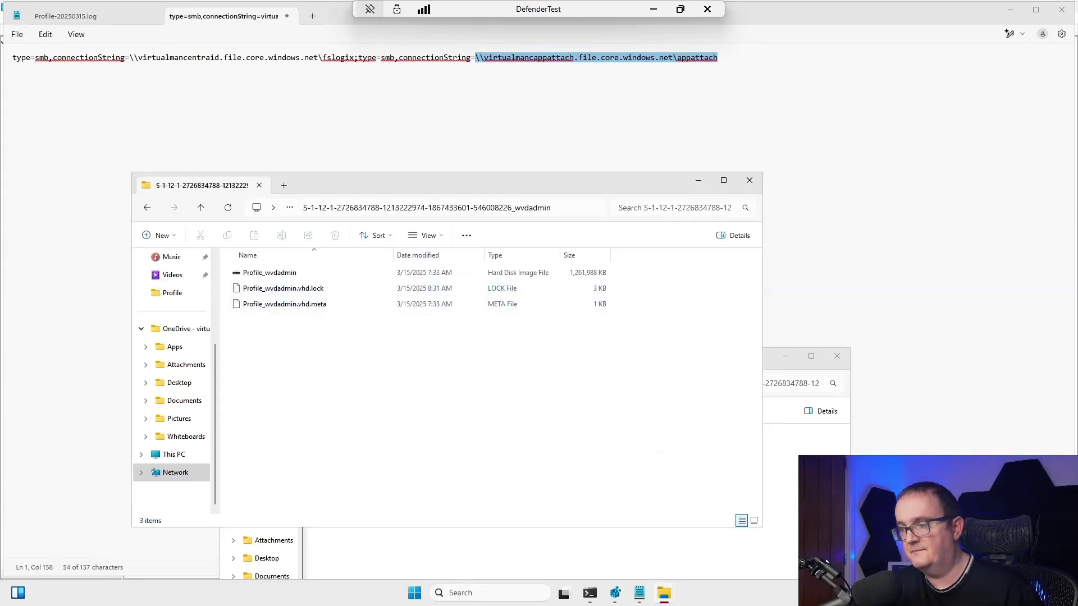
pyautogui.hotkey('alt', 'Tab')
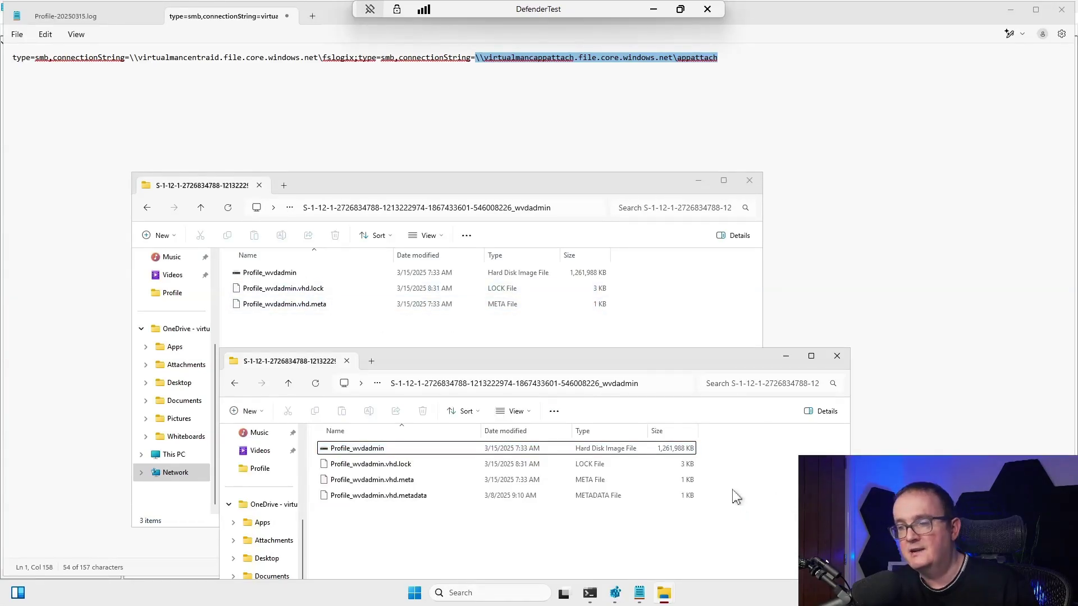
pyautogui.click(537, 453)
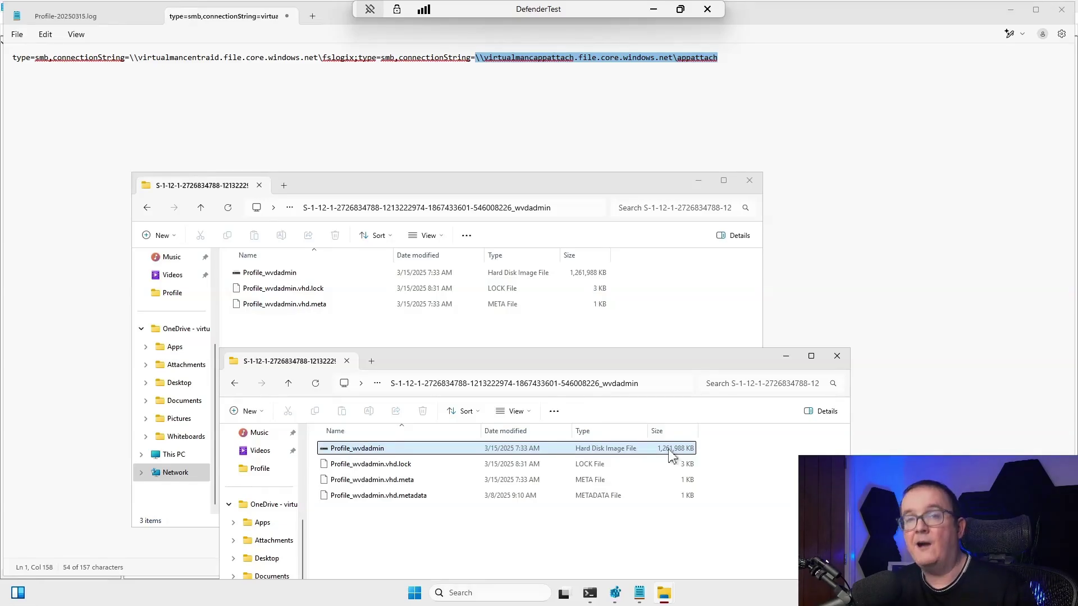
# - In a third File Explorer window, open the user's folder under C:\ProgramData\FSLogix\Cache
pyautogui.rightClick(663, 594)
pyautogui.click(632, 525)
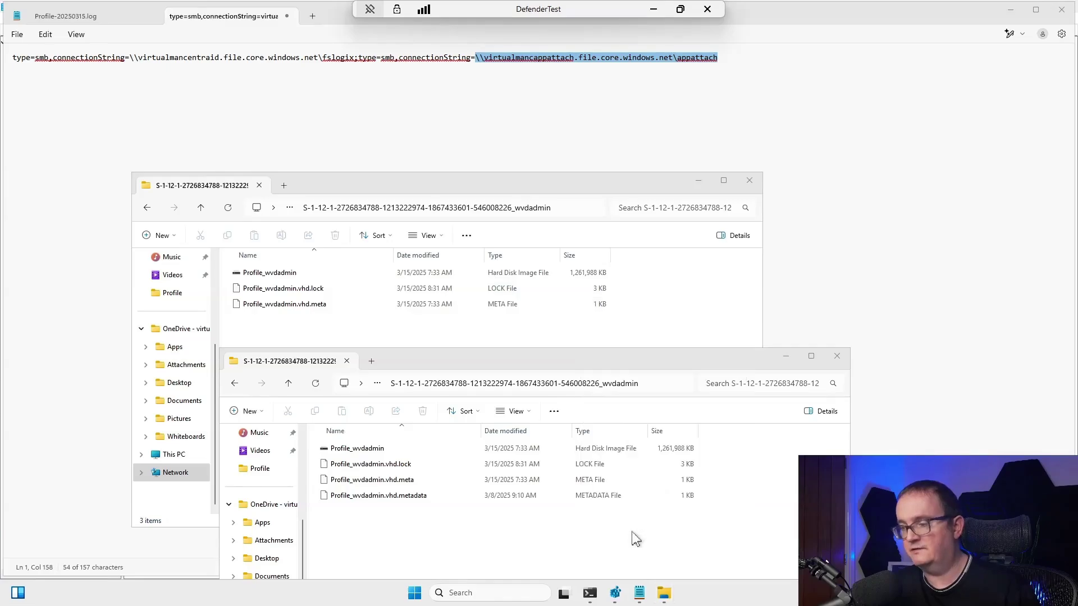
pyautogui.moveTo(441, 212); pyautogui.dragTo(882, 232)
pyautogui.click(876, 242)
pyautogui.write('C:\\PROGRAMDA')
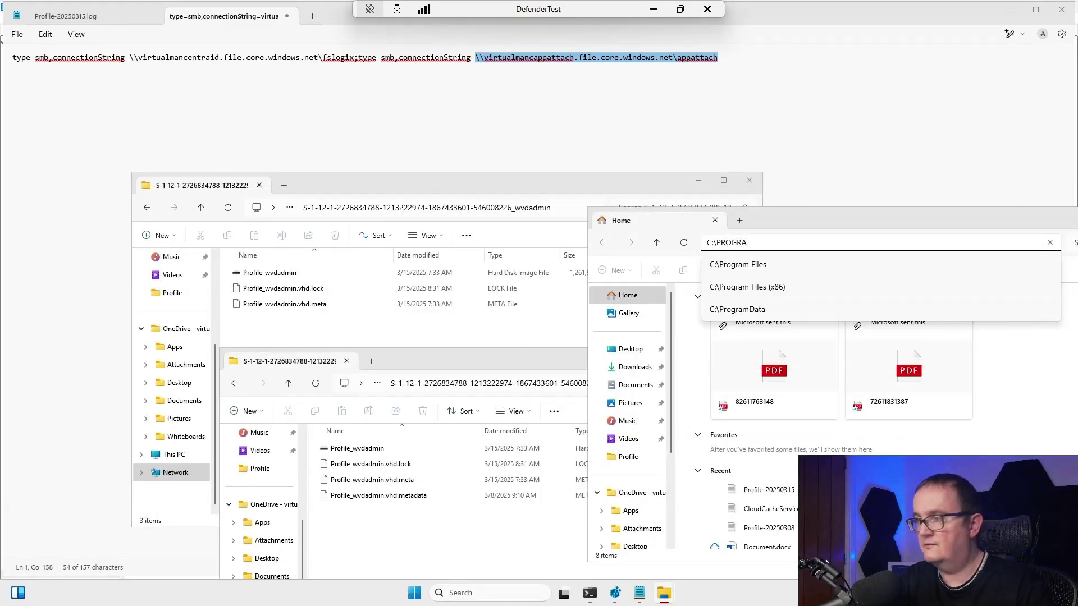
pyautogui.press('Return')
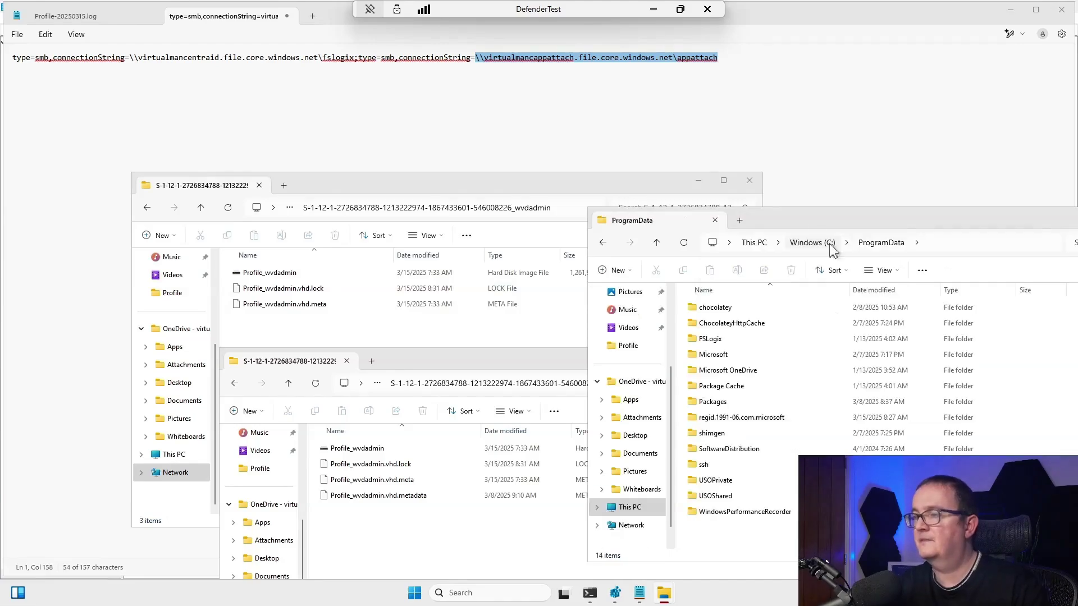
pyautogui.doubleClick(724, 339)
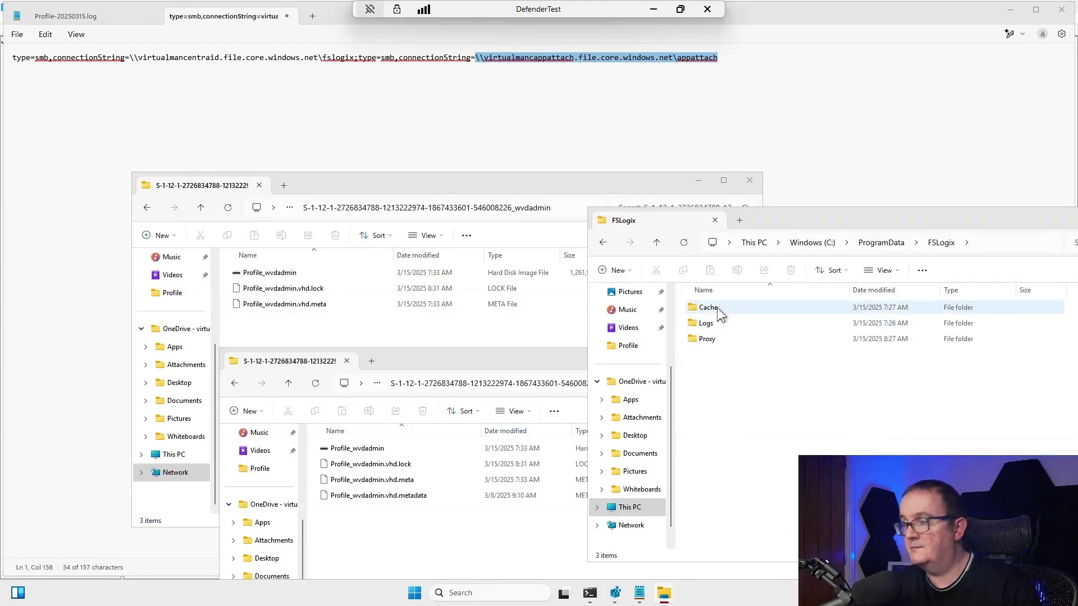
pyautogui.doubleClick(719, 309)
pyautogui.click(720, 313)
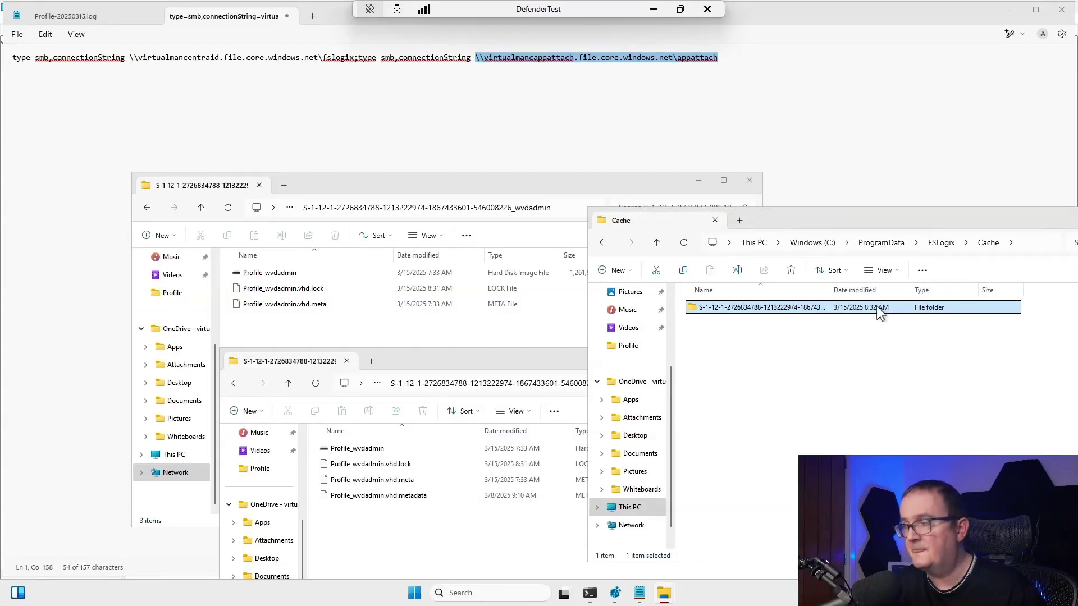
pyautogui.doubleClick(880, 313)
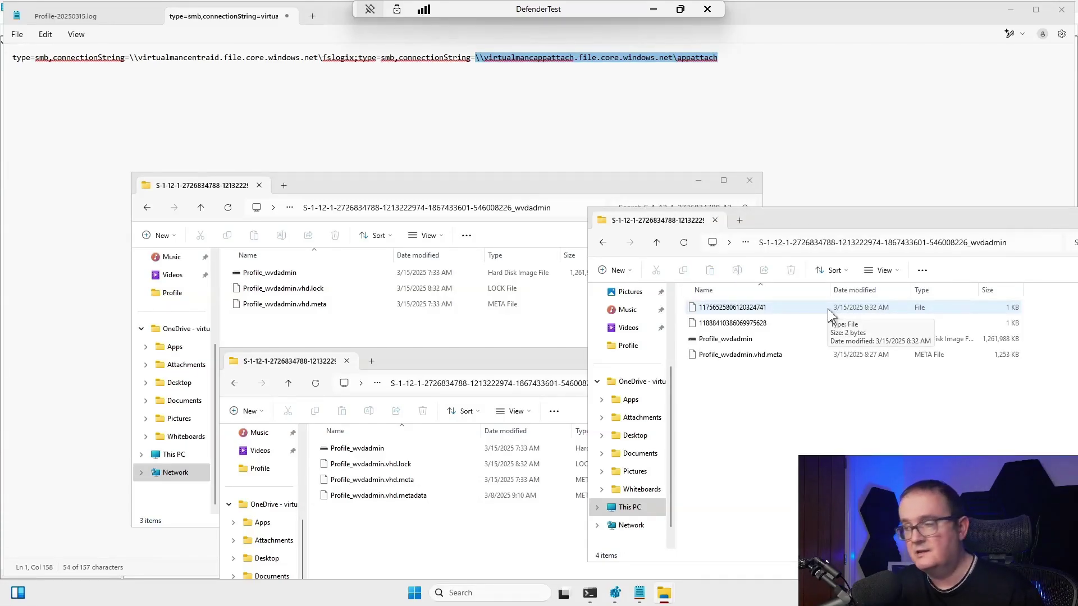
# - Compare the cached profile VHD and meta file with the copies on the shares
pyautogui.click(857, 339)
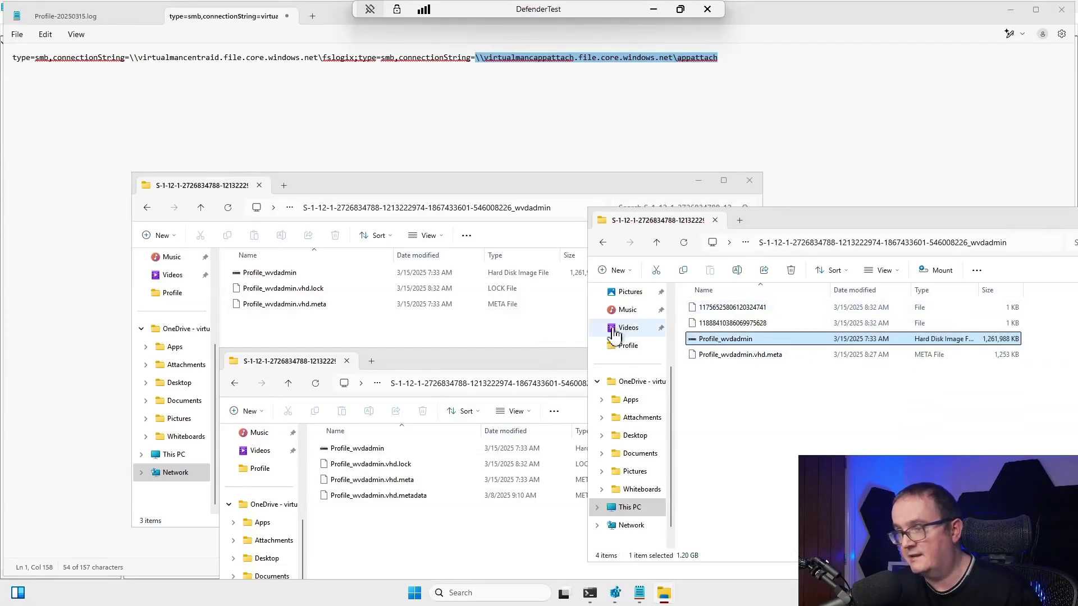
pyautogui.moveTo(777, 224); pyautogui.dragTo(589, 313)
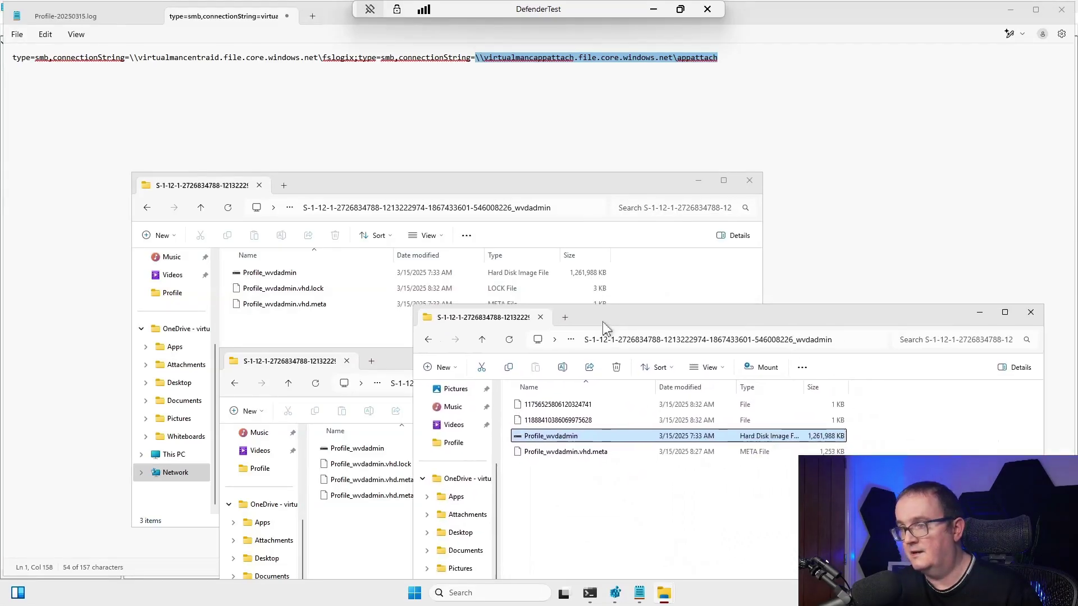
pyautogui.click(664, 456)
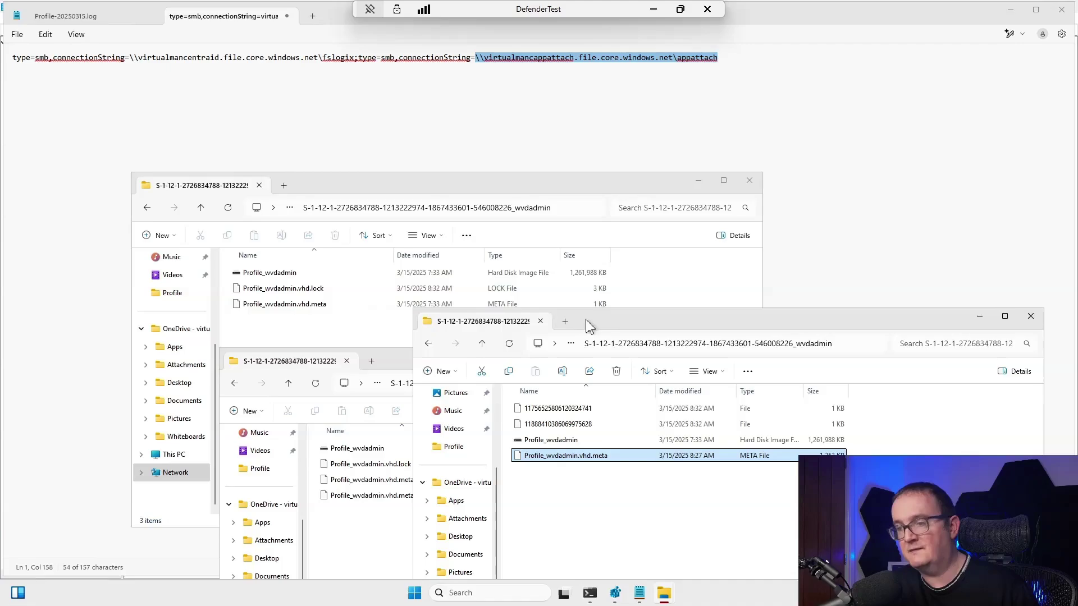
pyautogui.moveTo(590, 324); pyautogui.dragTo(814, 283)
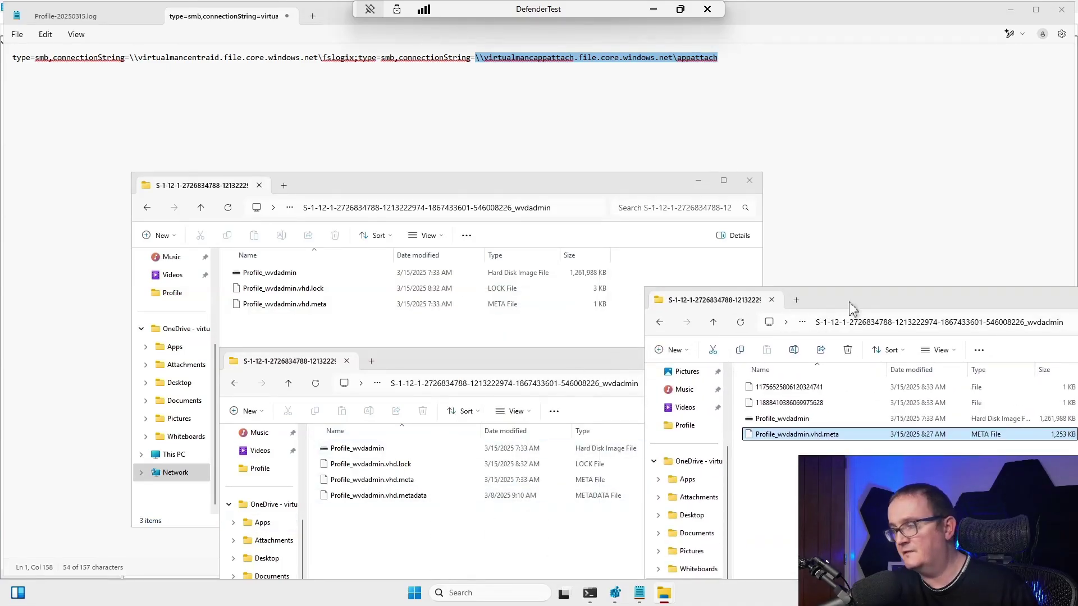
pyautogui.moveTo(856, 306); pyautogui.dragTo(614, 327)
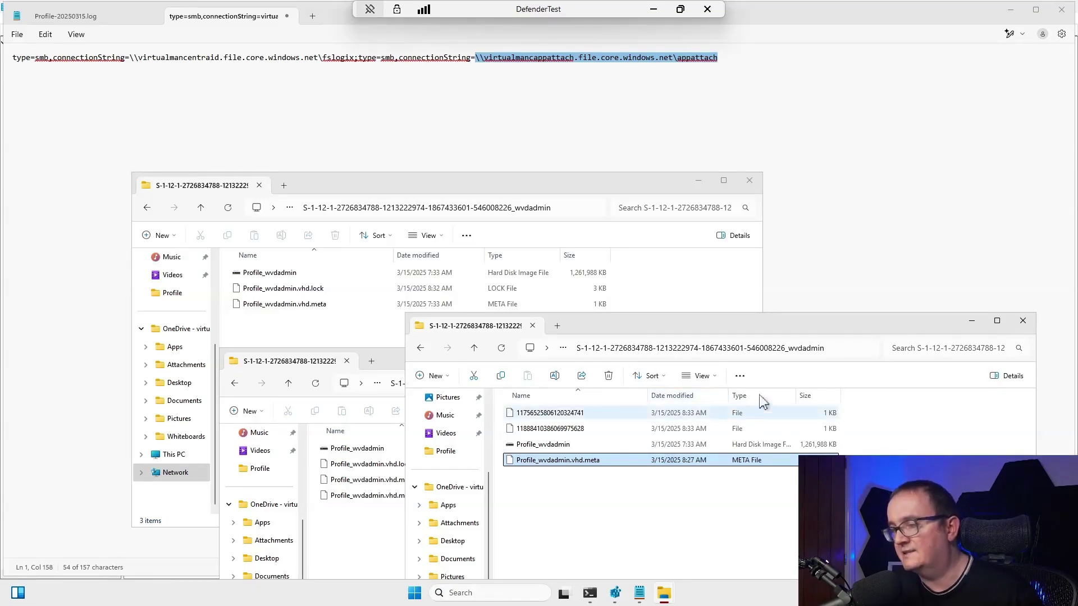
pyautogui.click(787, 449)
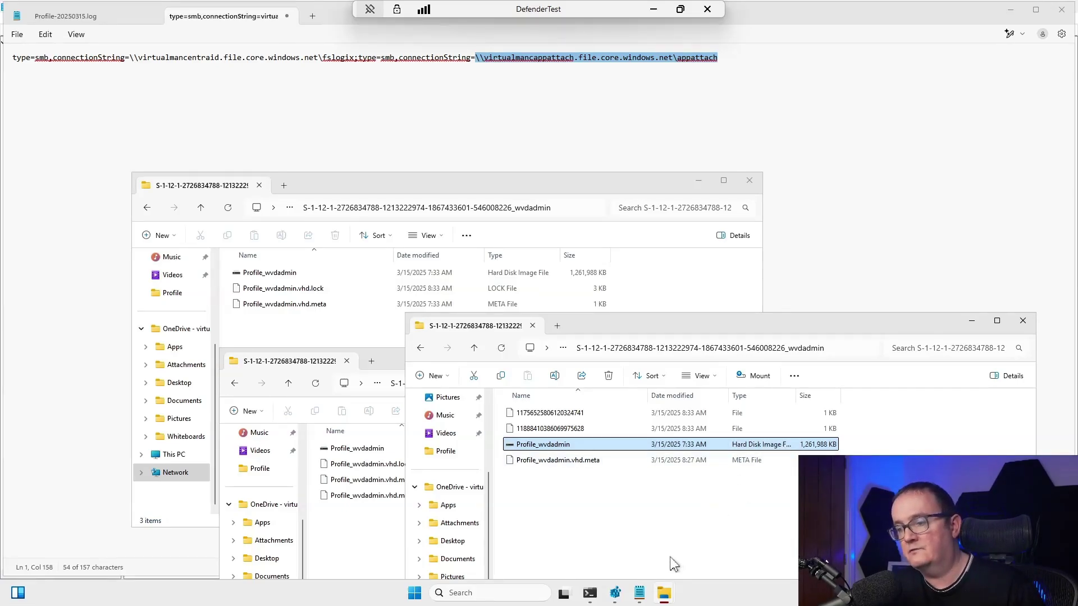
pyautogui.moveTo(669, 589)
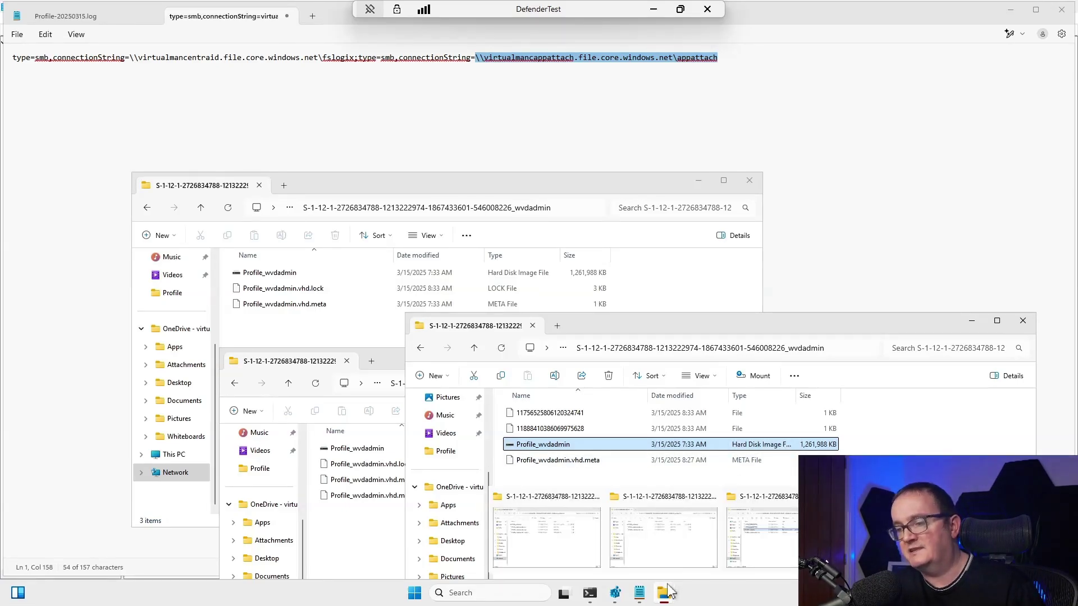
# - Browse the fslogix profile window to the C:\ProgramData\FSLogix folder
pyautogui.click(360, 384)
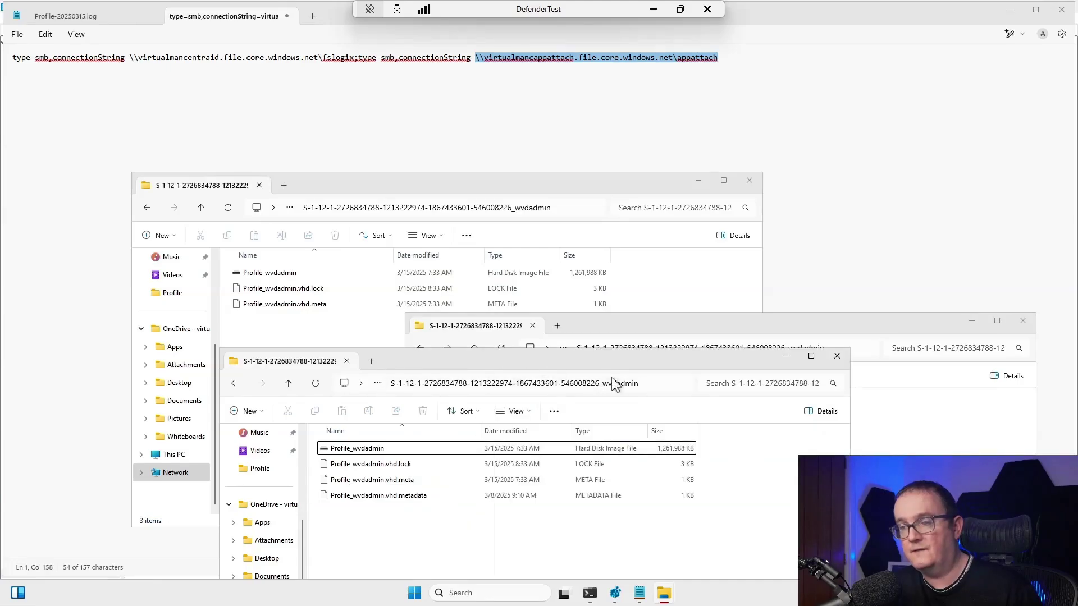
pyautogui.click(669, 384)
pyautogui.write('C:\\P')
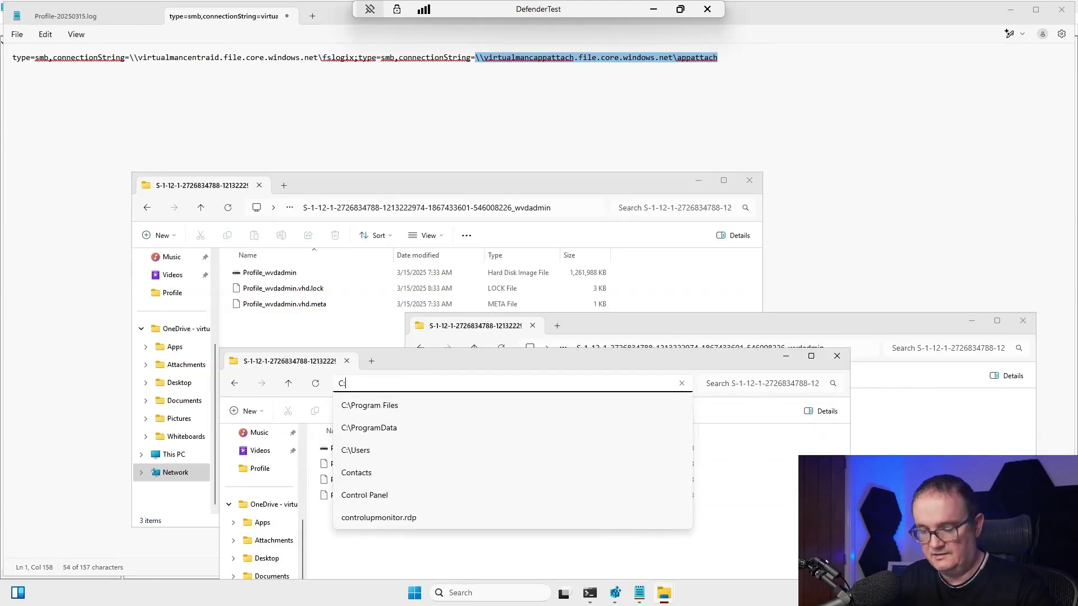
pyautogui.press('BackSpace')
pyautogui.press('BackSpace')
pyautogui.press('BackSpace')
pyautogui.press('BackSpace')
pyautogui.press('BackSpace')
pyautogui.press('BackSpace')
pyautogui.write('PRO')
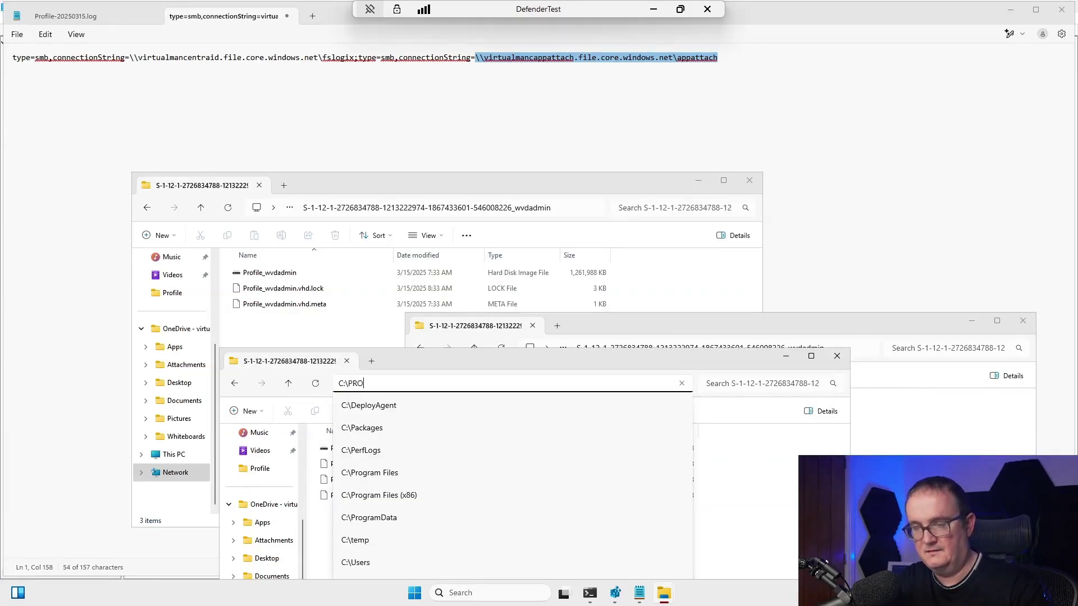
pyautogui.write('GRAMDATA')
pyautogui.press('Return')
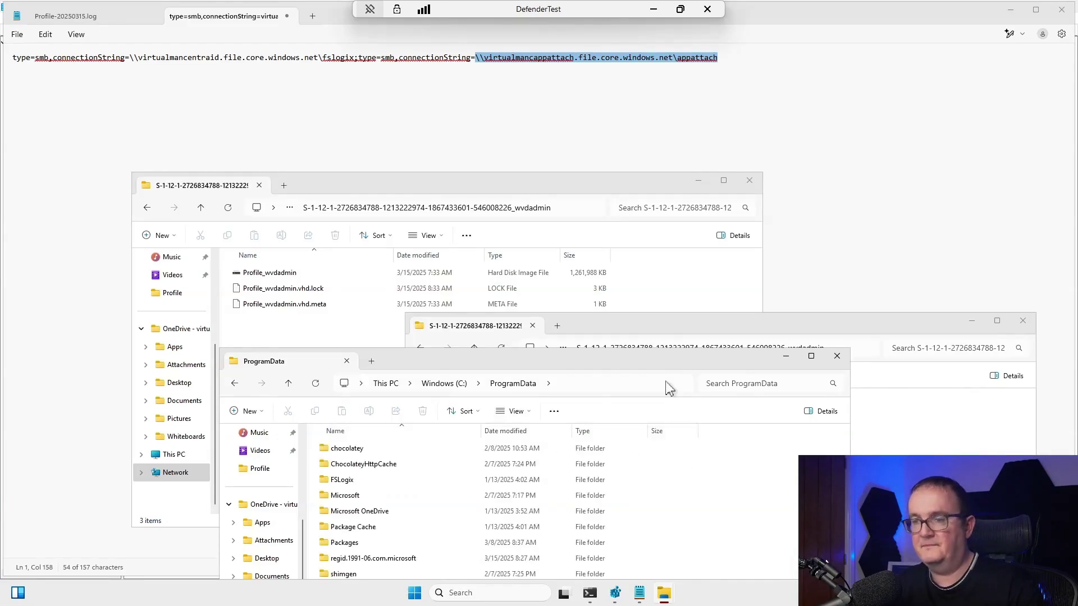
pyautogui.doubleClick(557, 480)
# - Open the Profile-20250315 log from Logs\Profile in Notepad, leaving its name unchanged
pyautogui.moveTo(633, 361); pyautogui.dragTo(637, 256)
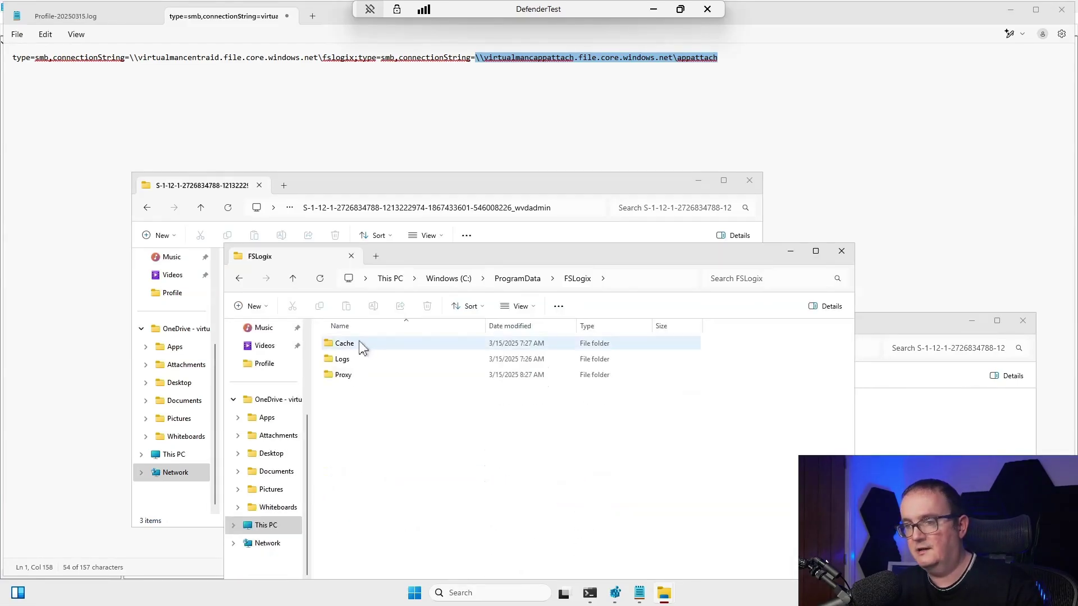
pyautogui.doubleClick(359, 358)
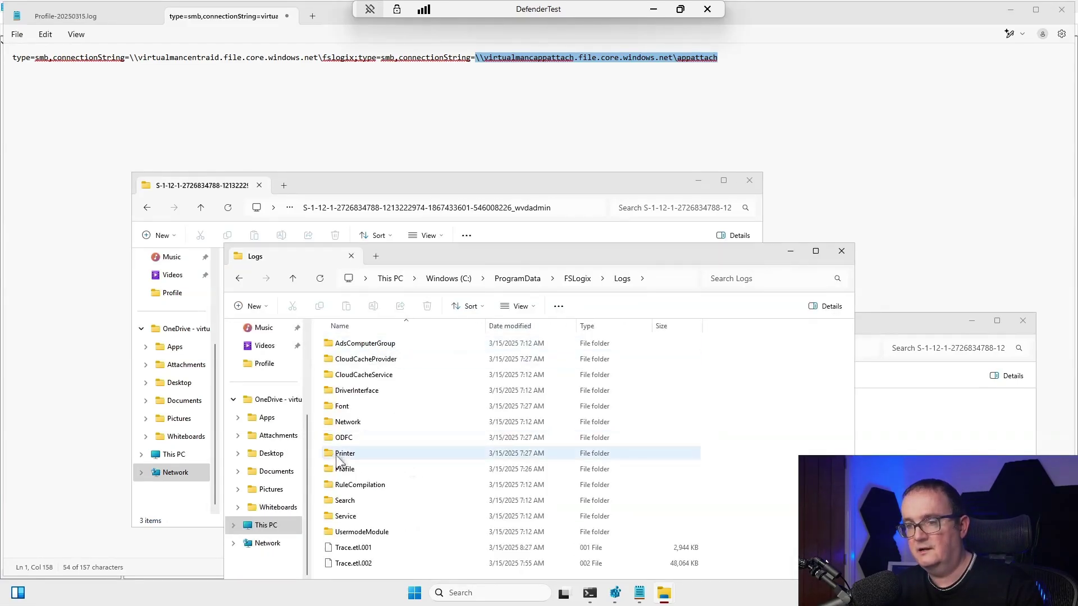
pyautogui.doubleClick(342, 469)
pyautogui.click(380, 345)
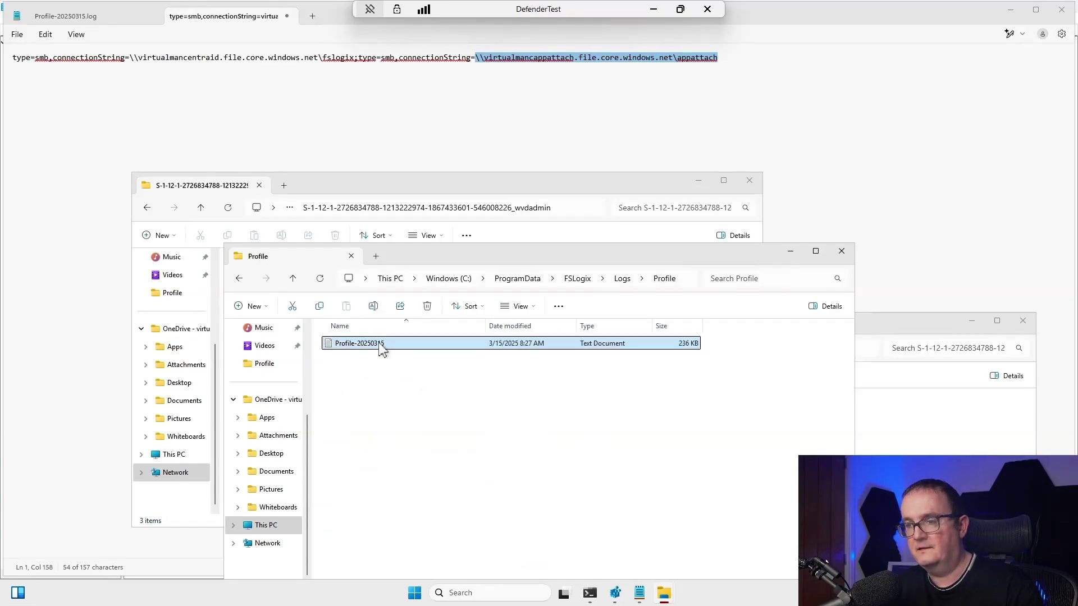
pyautogui.click(381, 344)
pyautogui.click(382, 366)
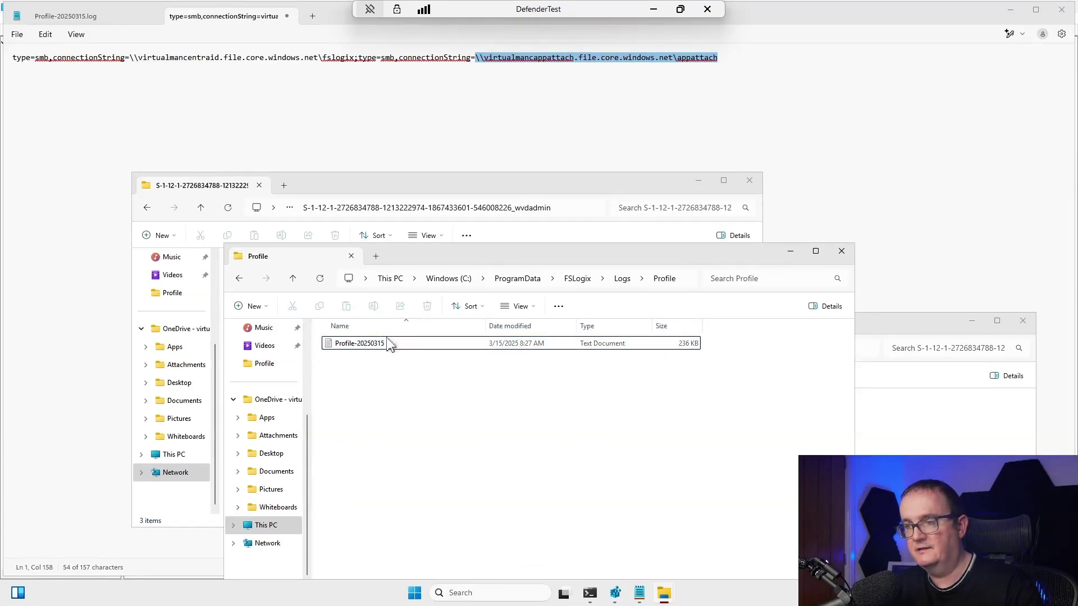
pyautogui.doubleClick(390, 345)
pyautogui.scroll(10, 515, 271)
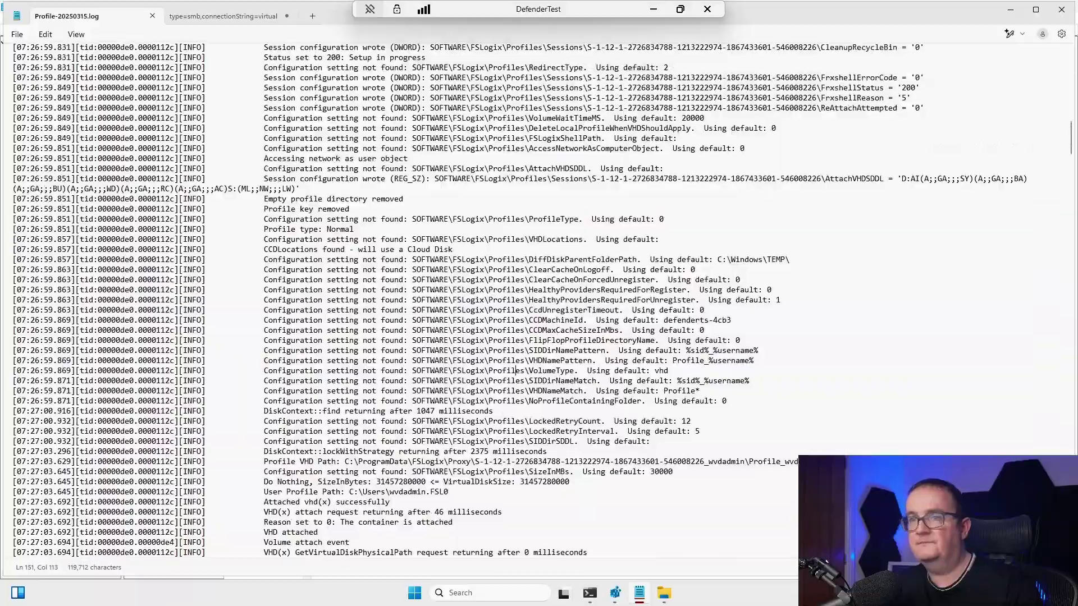
pyautogui.scroll(-20, 515, 271)
pyautogui.scroll(-20, 515, 271)
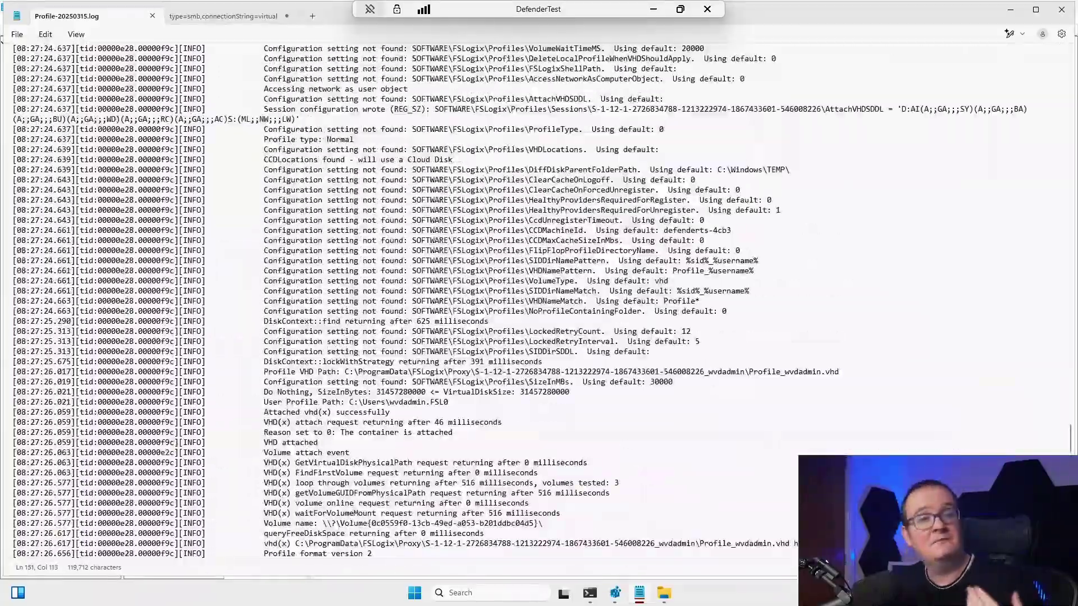
pyautogui.scroll(20, 516, 271)
pyautogui.scroll(10, 515, 270)
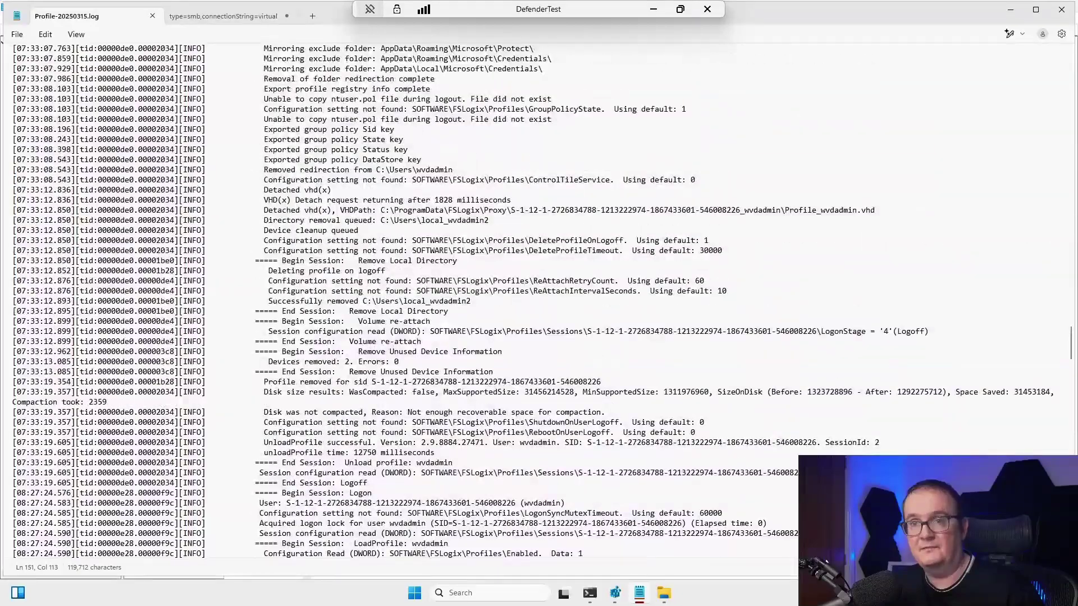
pyautogui.scroll(-7, 515, 271)
pyautogui.scroll(2, 515, 271)
pyautogui.moveTo(256, 145); pyautogui.dragTo(494, 257)
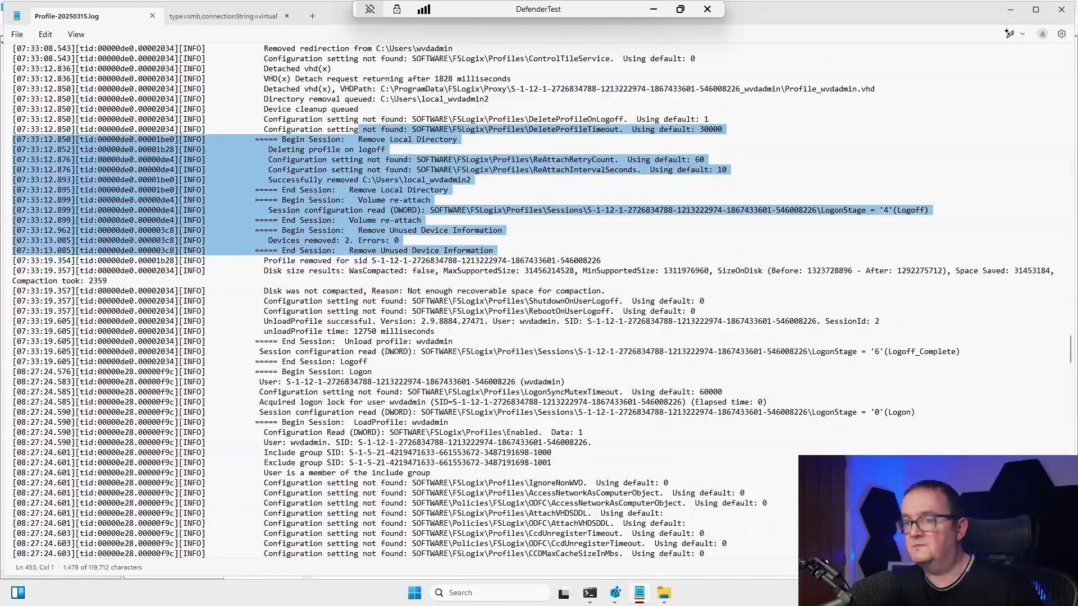
pyautogui.click(493, 257)
pyautogui.scroll(3, 525, 443)
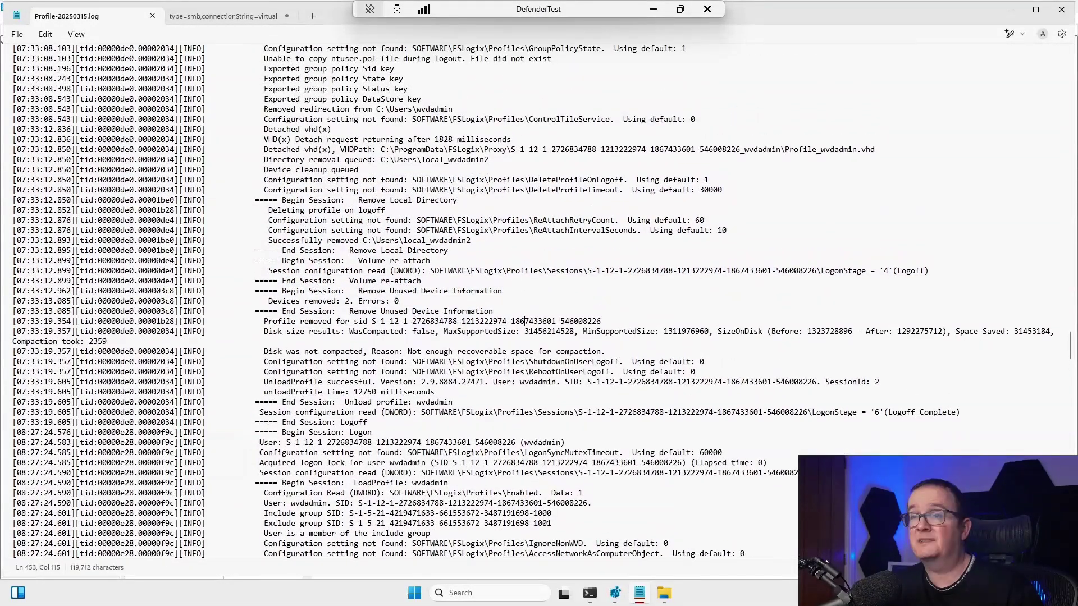
pyautogui.scroll(3, 525, 442)
pyautogui.click(511, 119)
pyautogui.scroll(15, 515, 303)
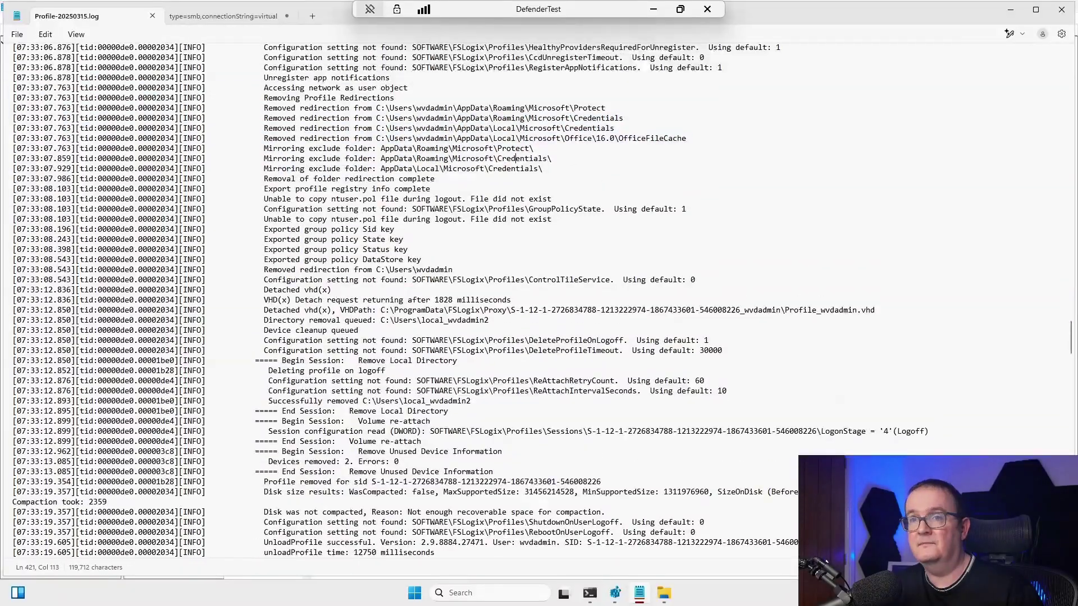
pyautogui.scroll(-20, 515, 303)
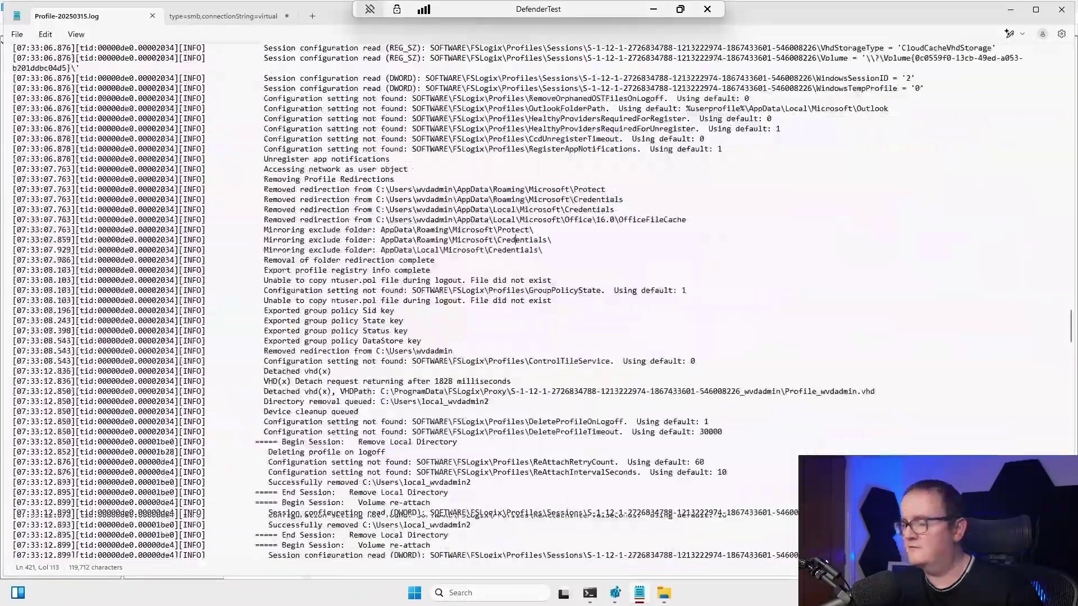
pyautogui.scroll(3, 515, 303)
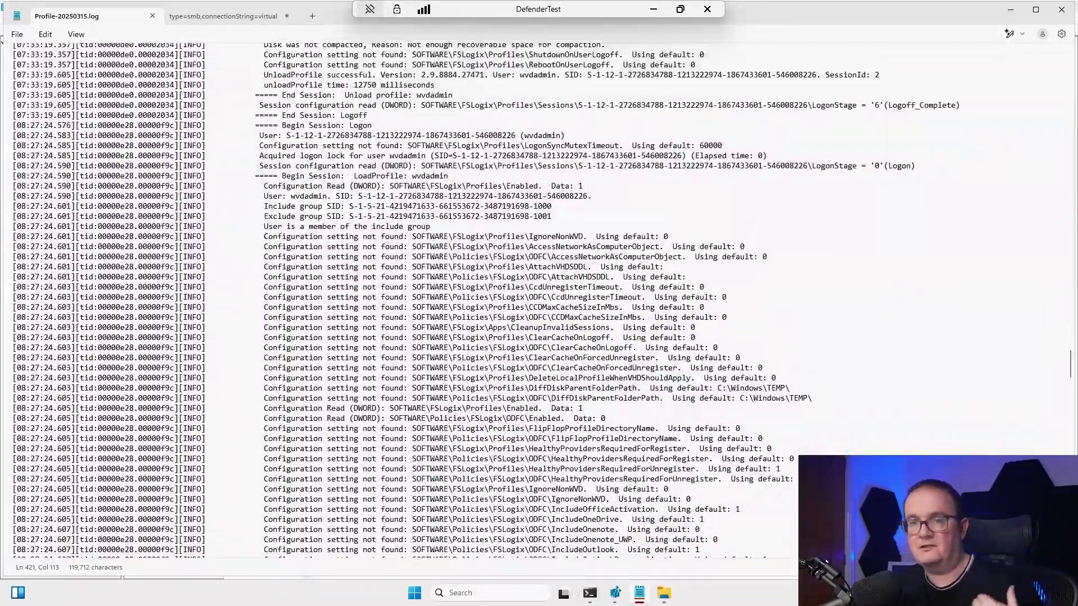
pyautogui.scroll(-5, 516, 303)
pyautogui.scroll(5, 515, 303)
pyautogui.click(380, 129)
pyautogui.moveTo(380, 129); pyautogui.dragTo(438, 224)
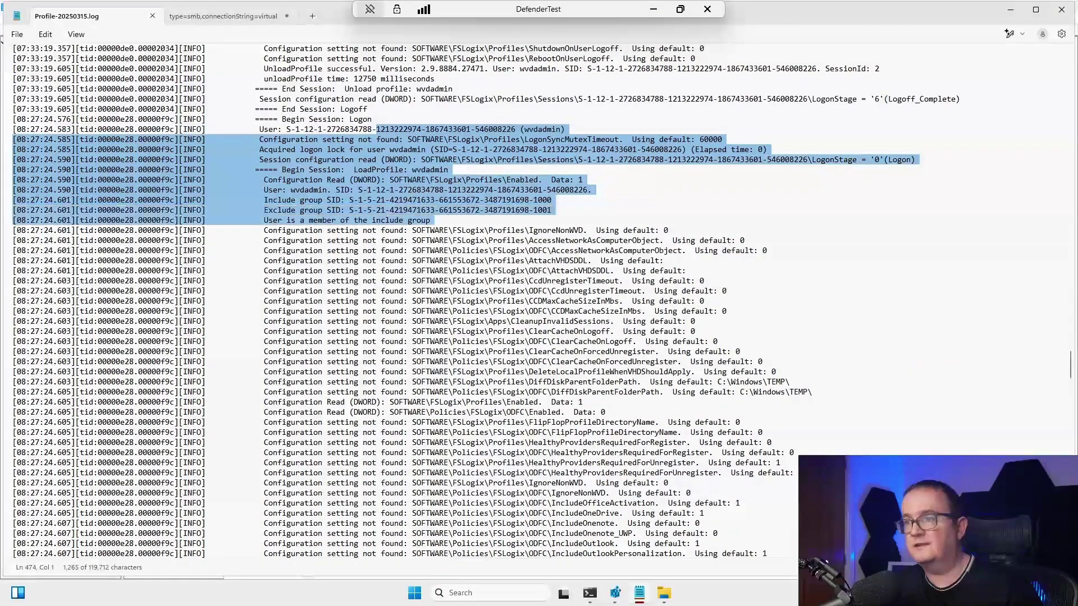
pyautogui.click(430, 220)
pyautogui.scroll(-2, 516, 303)
pyautogui.scroll(-20, 516, 303)
pyautogui.moveTo(393, 155); pyautogui.dragTo(549, 230)
pyautogui.click(549, 231)
pyautogui.scroll(-6, 519, 300)
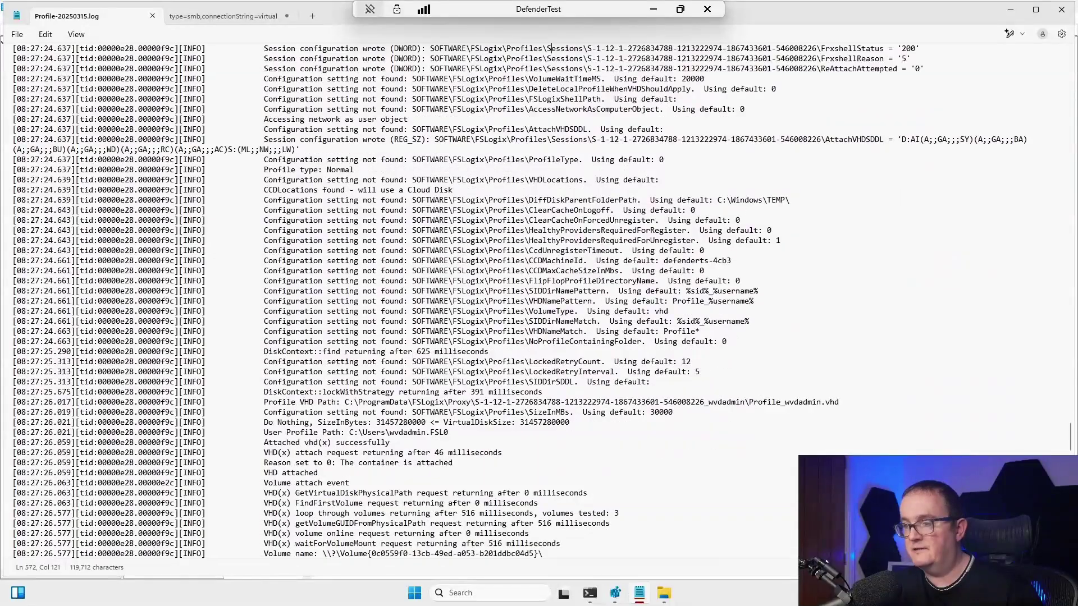
pyautogui.moveTo(260, 402); pyautogui.dragTo(14, 422)
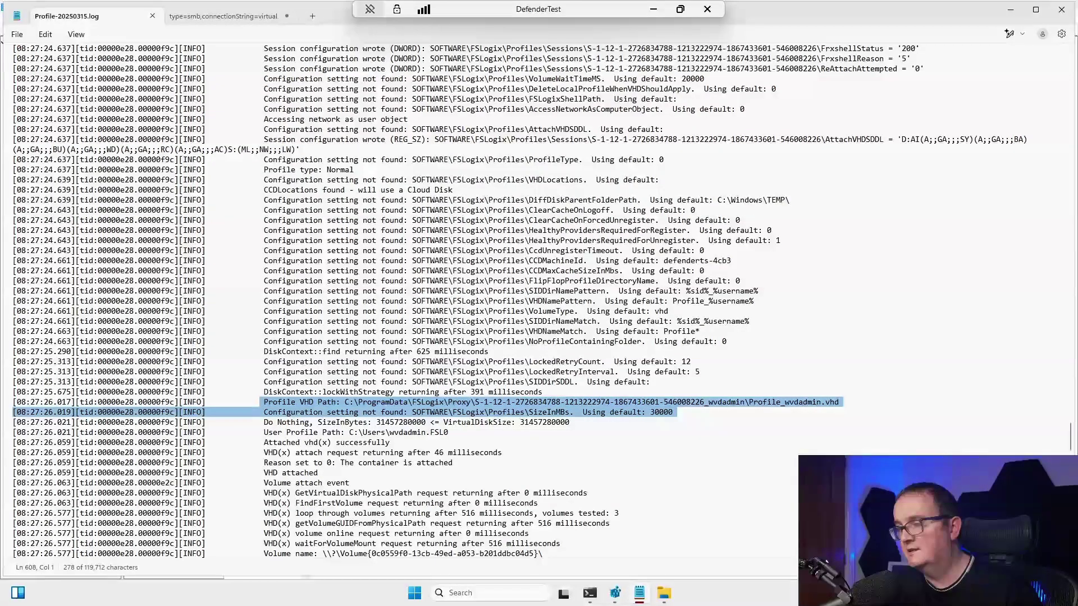
pyautogui.click(839, 402)
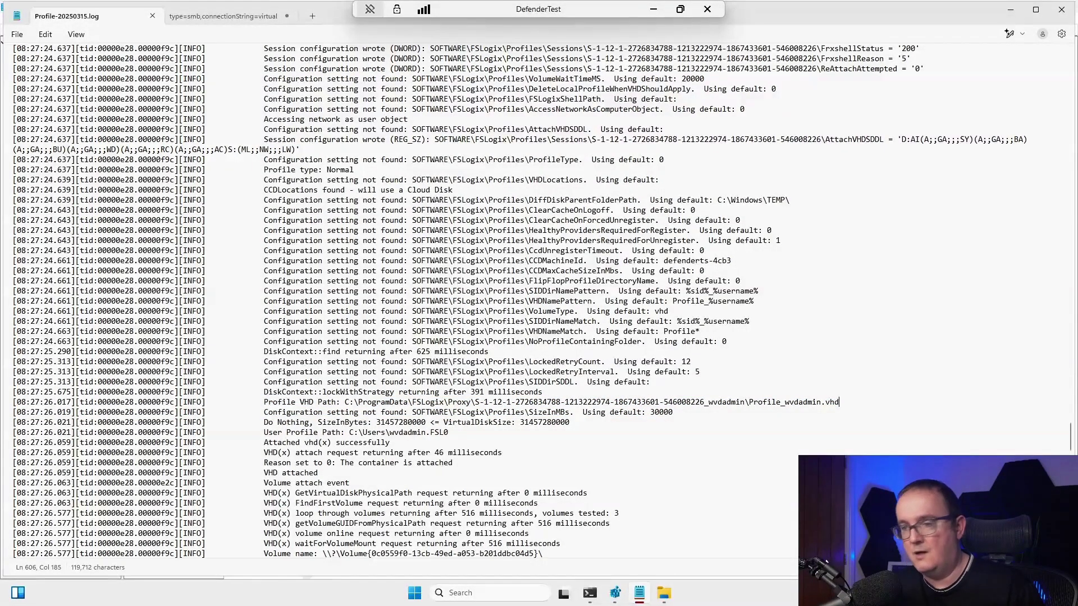
pyautogui.moveTo(362, 392); pyautogui.dragTo(848, 413)
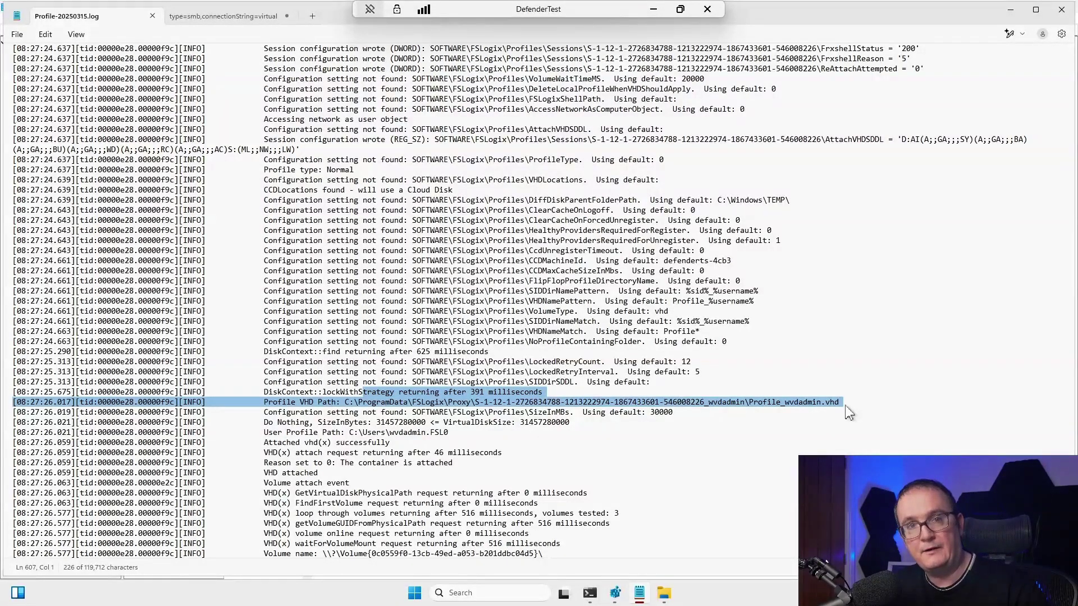
pyautogui.moveTo(771, 402); pyautogui.dragTo(537, 402)
pyautogui.click(537, 402)
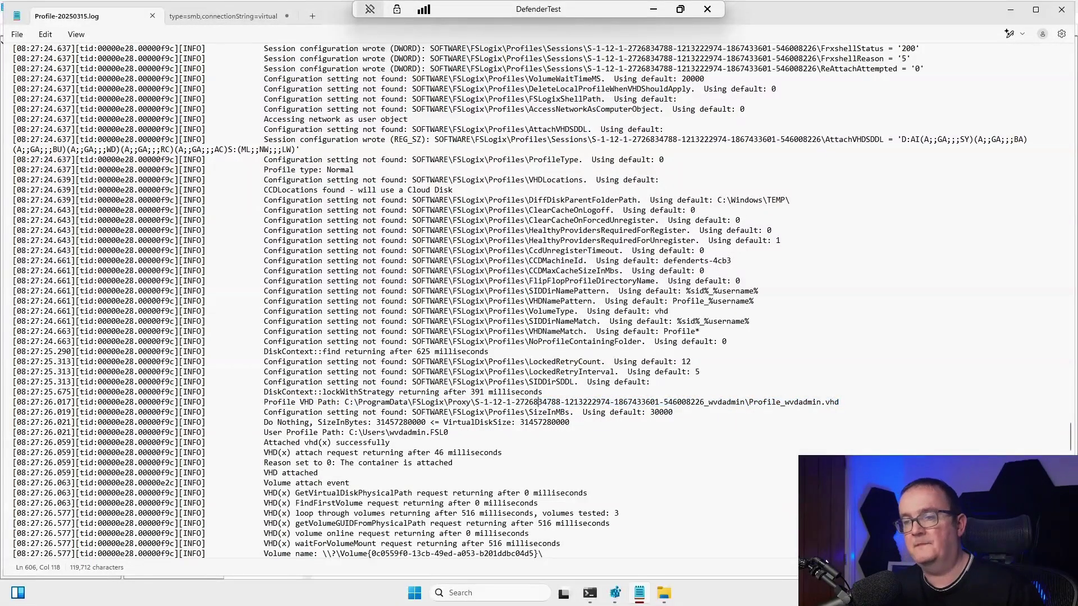
pyautogui.scroll(-3, 537, 402)
pyautogui.scroll(-2, 539, 303)
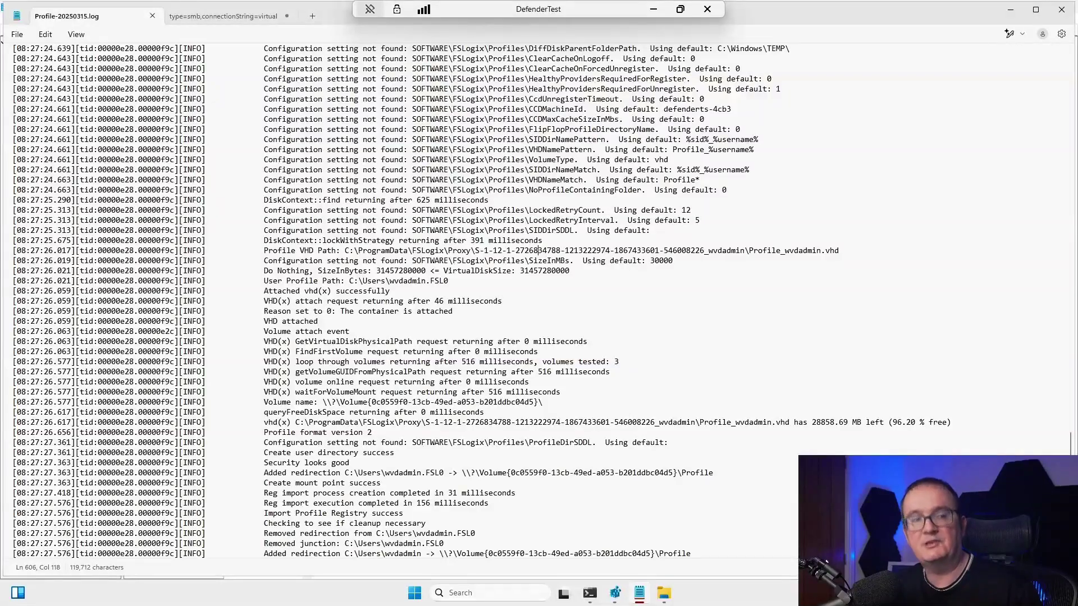
pyautogui.scroll(-2, 538, 303)
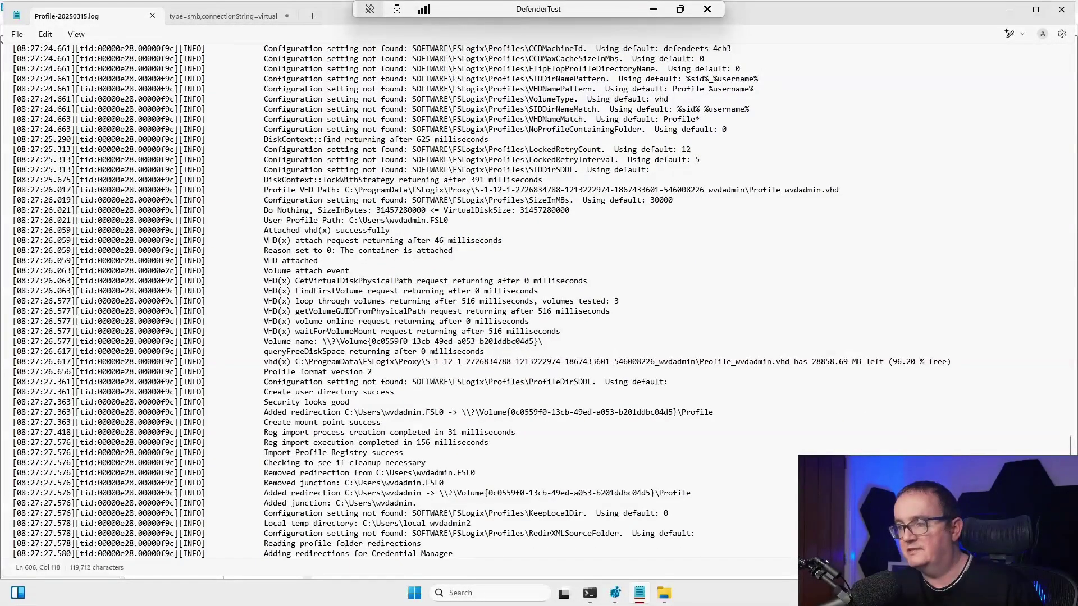
pyautogui.click(385, 342)
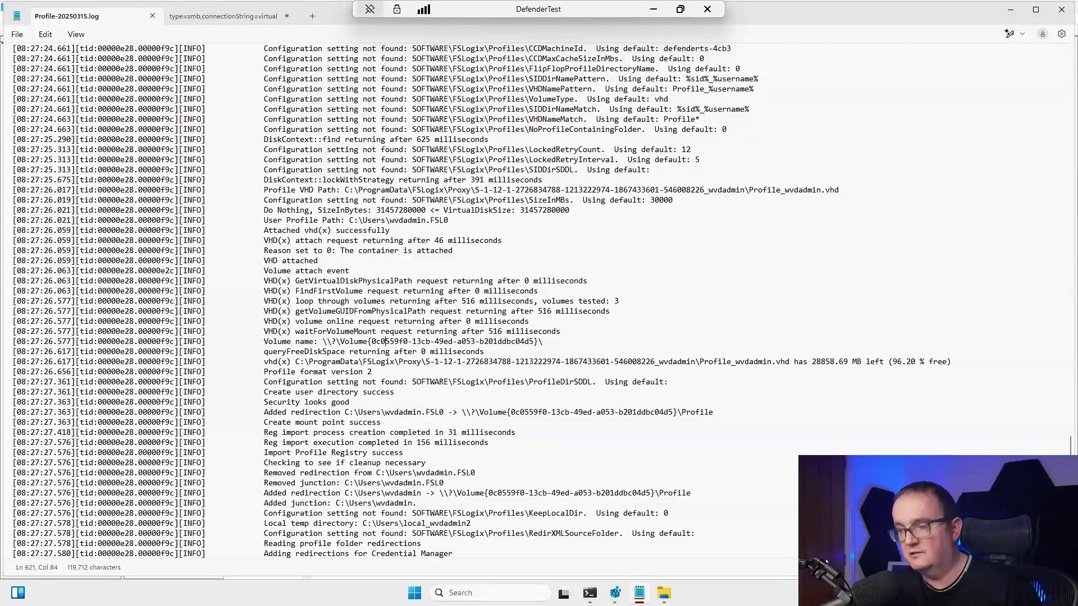
pyautogui.scroll(-5, 539, 304)
pyautogui.scroll(-20, 283, 331)
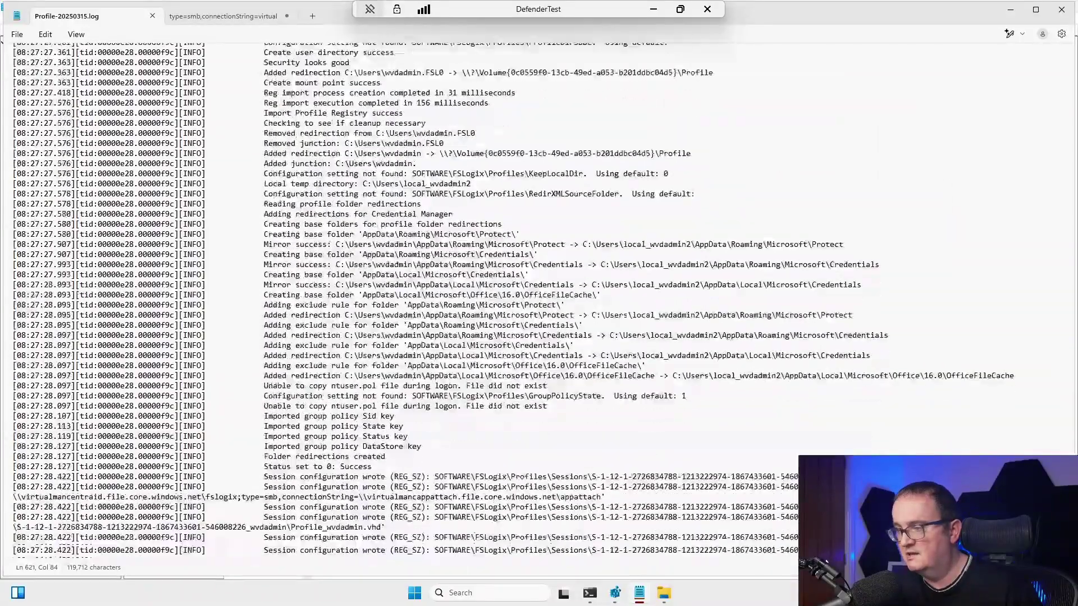
pyautogui.click(282, 331)
pyautogui.scroll(-1, 539, 303)
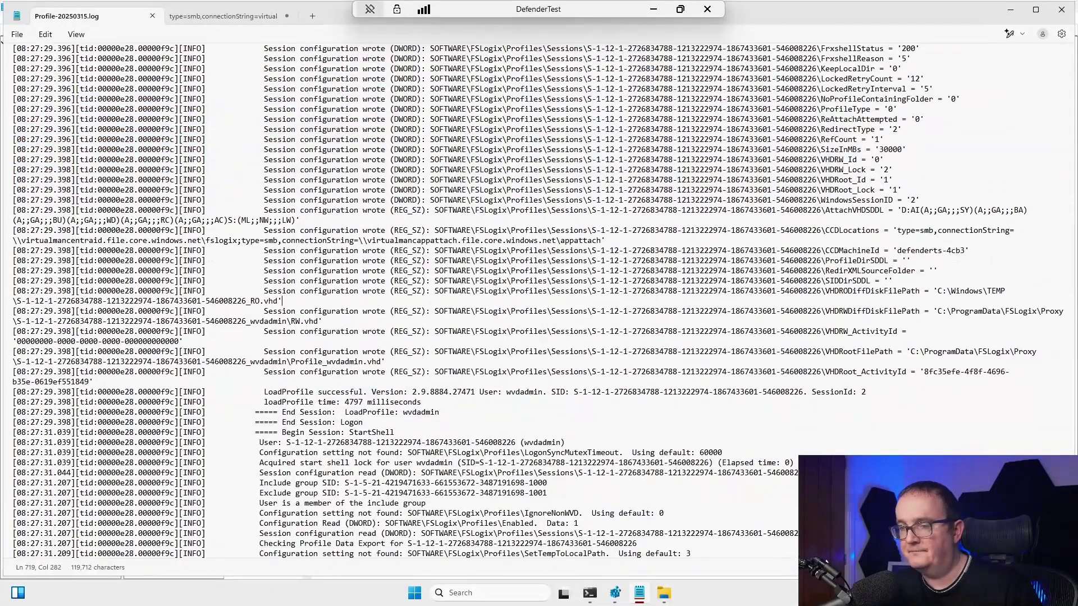
pyautogui.scroll(-5, 539, 303)
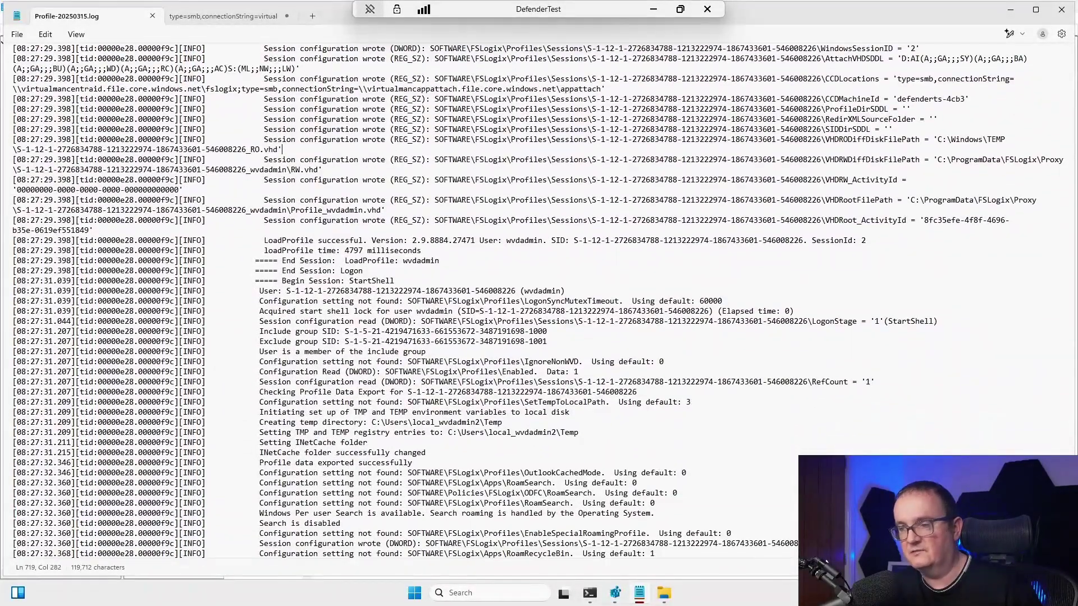
pyautogui.click(435, 382)
pyautogui.scroll(-2, 538, 303)
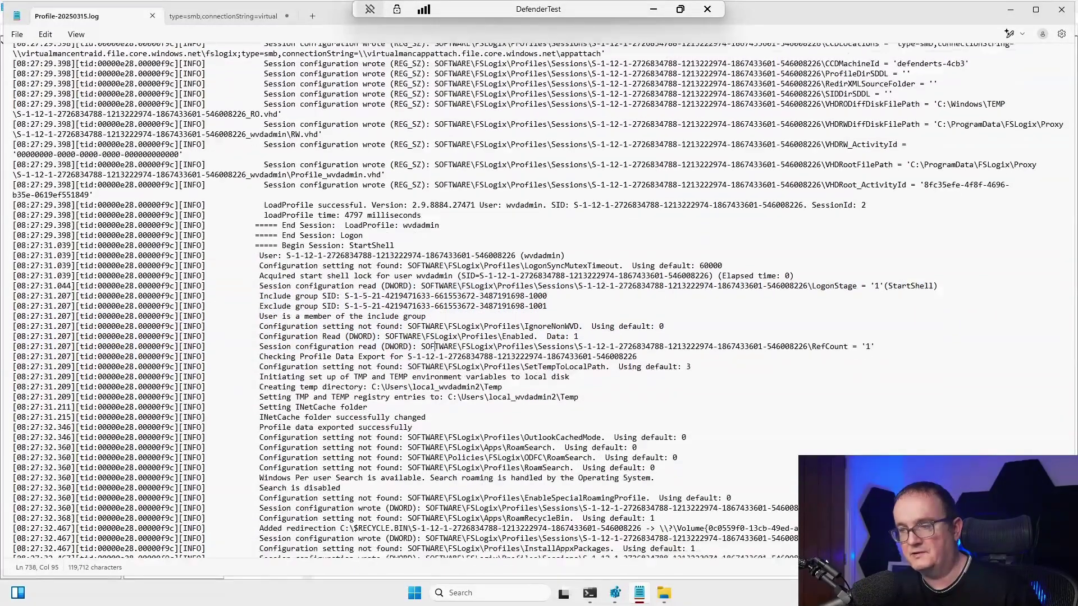
pyautogui.scroll(-2, 539, 303)
pyautogui.moveTo(259, 411); pyautogui.dragTo(539, 461)
pyautogui.click(539, 462)
pyautogui.moveTo(323, 421); pyautogui.dragTo(476, 482)
pyautogui.click(539, 462)
pyautogui.click(476, 482)
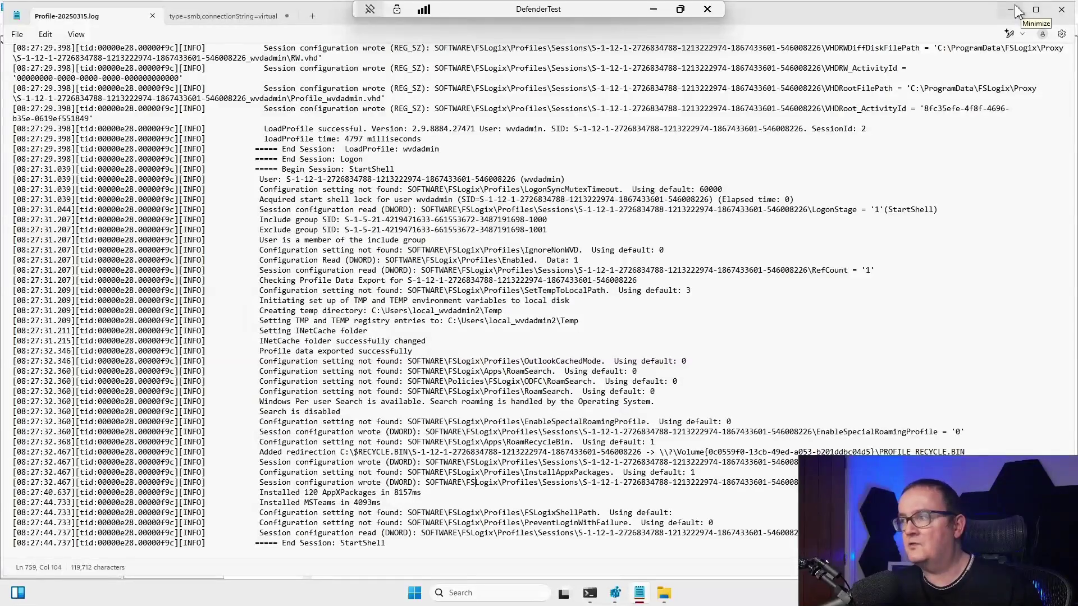
pyautogui.moveTo(94, 119); pyautogui.dragTo(372, 333)
# - Close the Notepad log and return to the profile folder showing the VHD, lock and meta files
pyautogui.click(368, 331)
pyautogui.click(1048, 11)
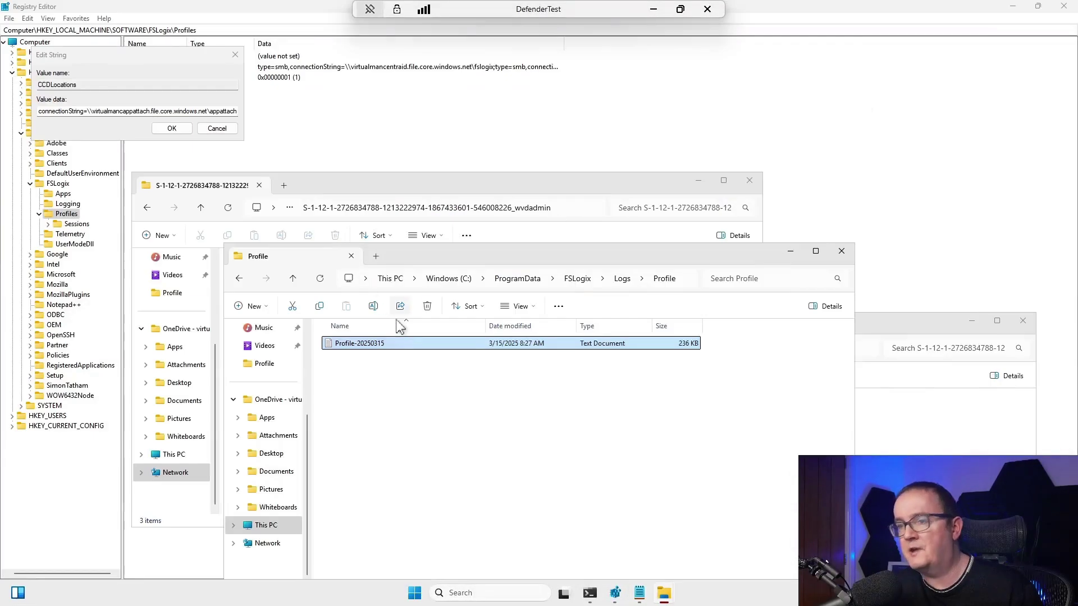
pyautogui.hotkey('alt', 'Tab')
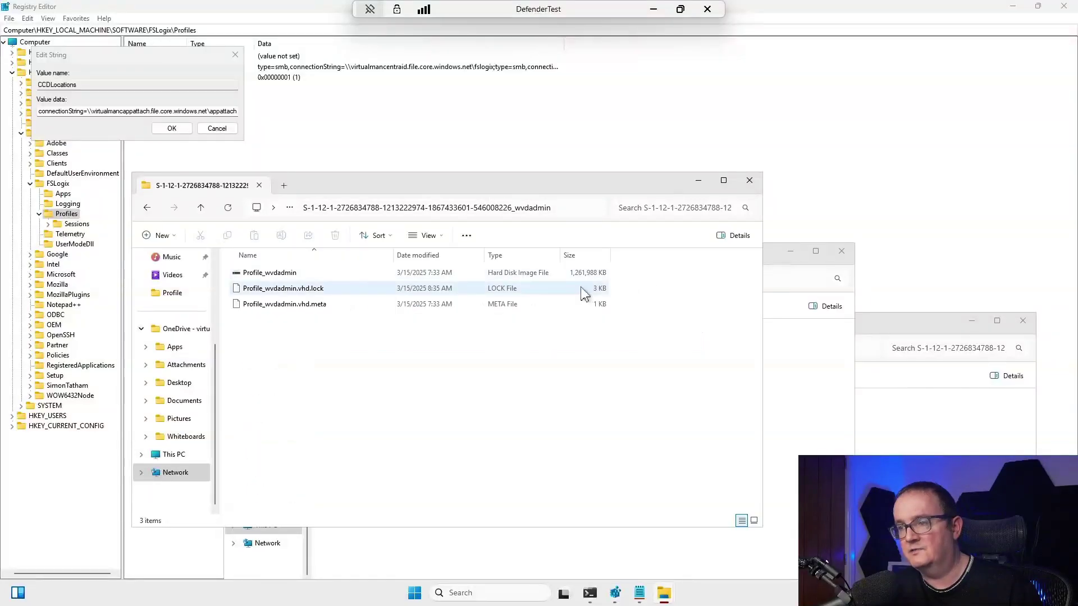